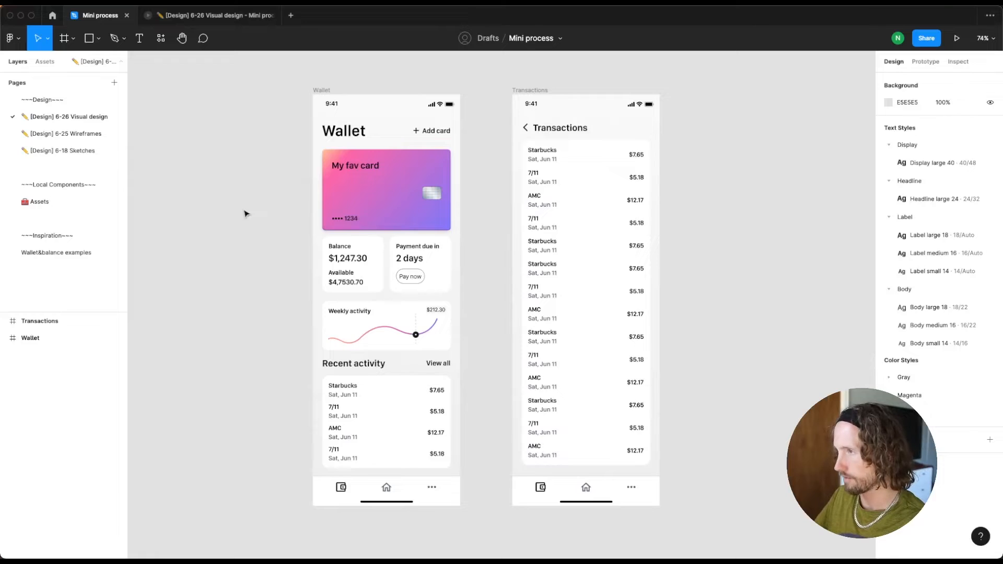
# Examine the Wallet and Transactions frames, including the recent activity section, the back header and the bottom navigation bar
pyautogui.click(321, 90)
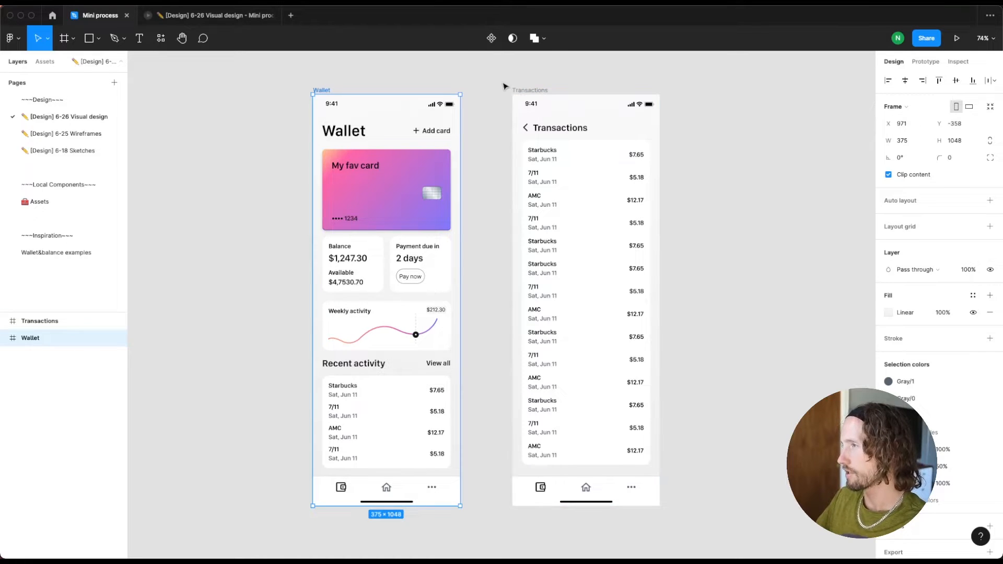
pyautogui.click(544, 68)
pyautogui.click(528, 91)
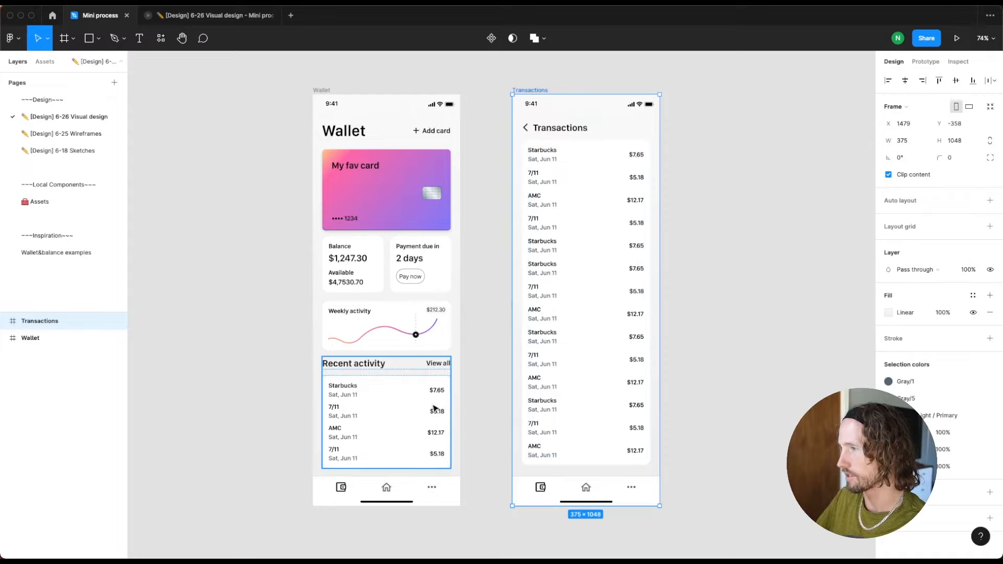
pyautogui.click(344, 372)
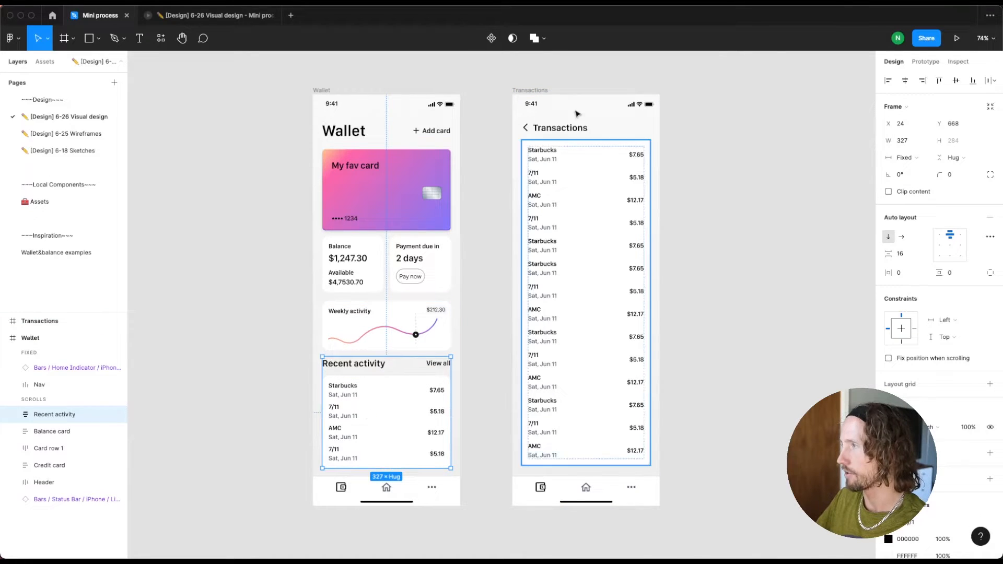
pyautogui.click(525, 130)
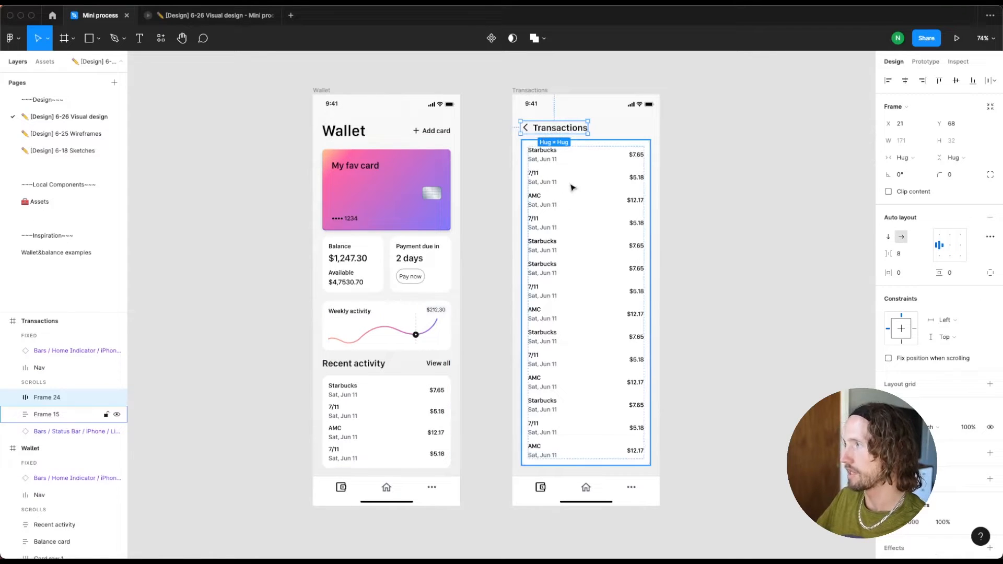
pyautogui.click(739, 438)
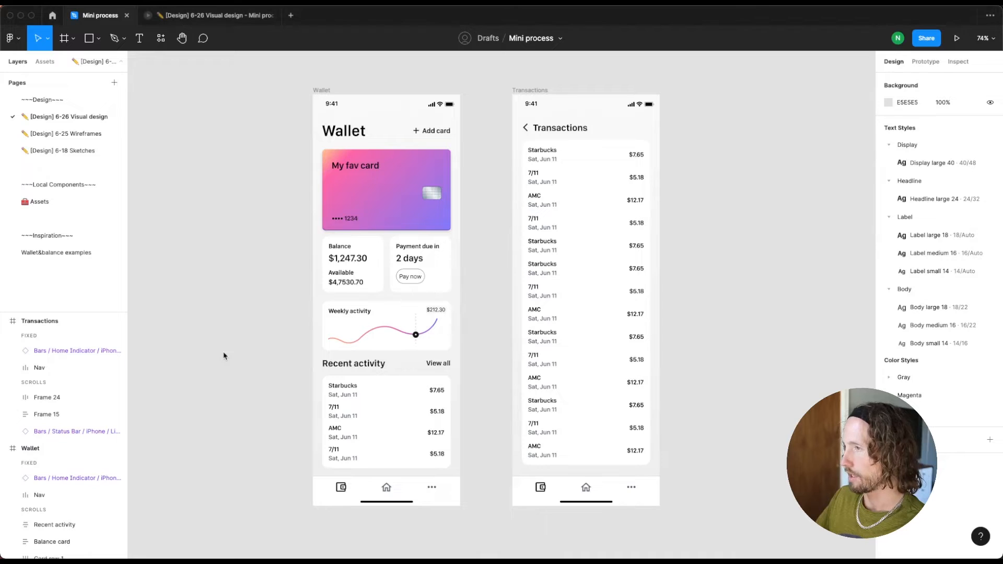
pyautogui.click(365, 493)
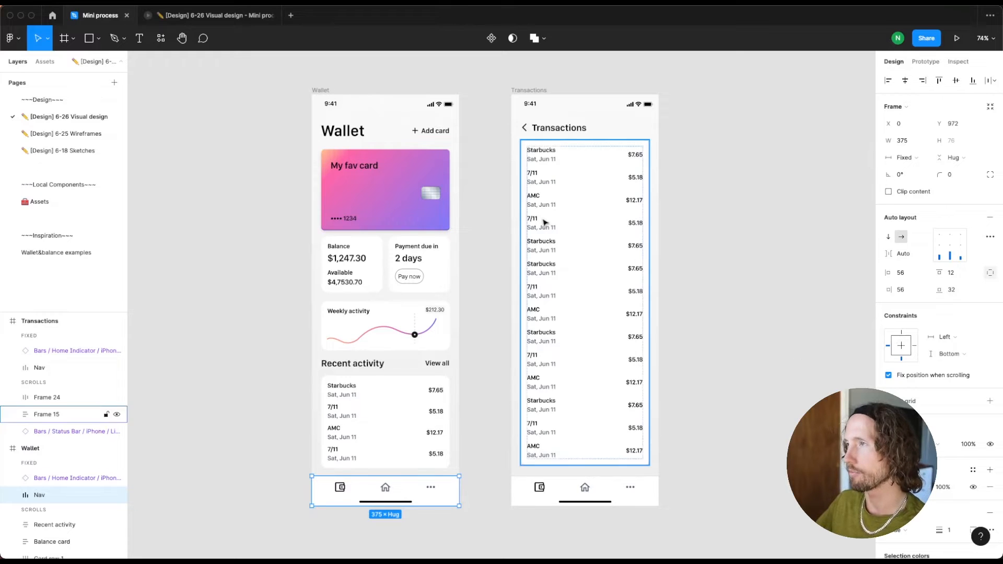
# View the Wallet screen in the prototype preview, checking how it scrolls behind the fixed navigation bar, and return to the design file
pyautogui.click(212, 18)
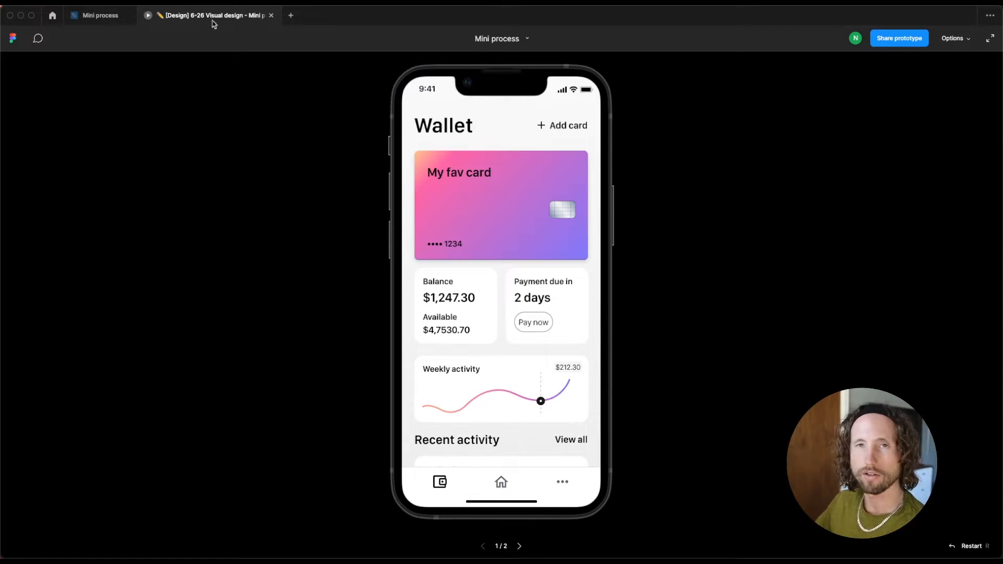
pyautogui.scroll(-4, 464, 421)
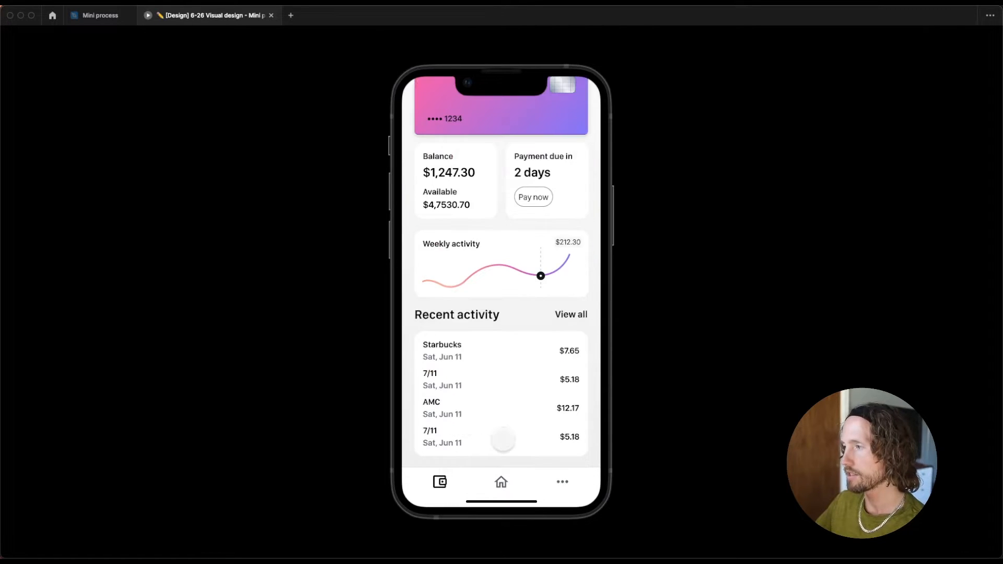
pyautogui.scroll(4, 503, 440)
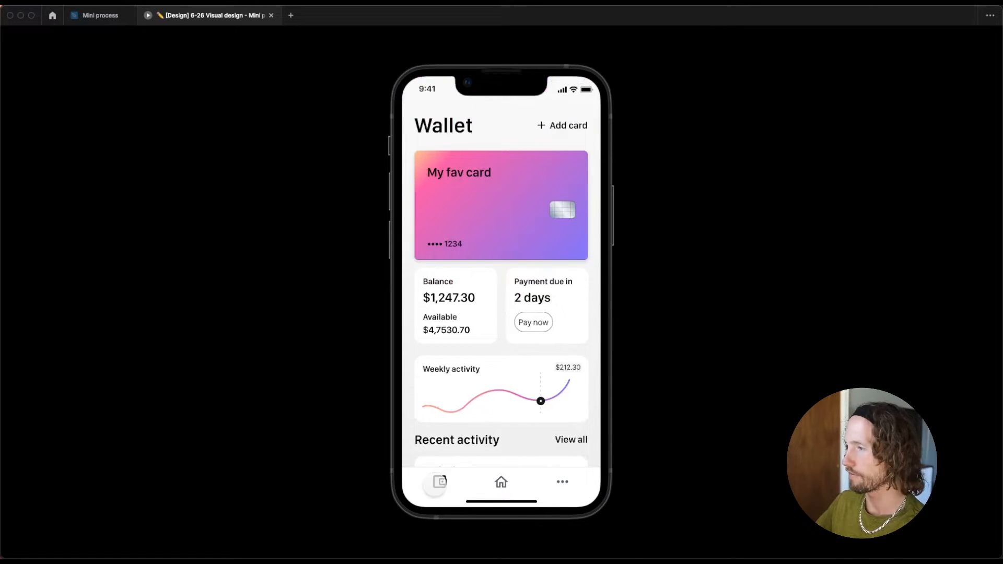
pyautogui.scroll(-2, 512, 383)
pyautogui.scroll(3, 512, 382)
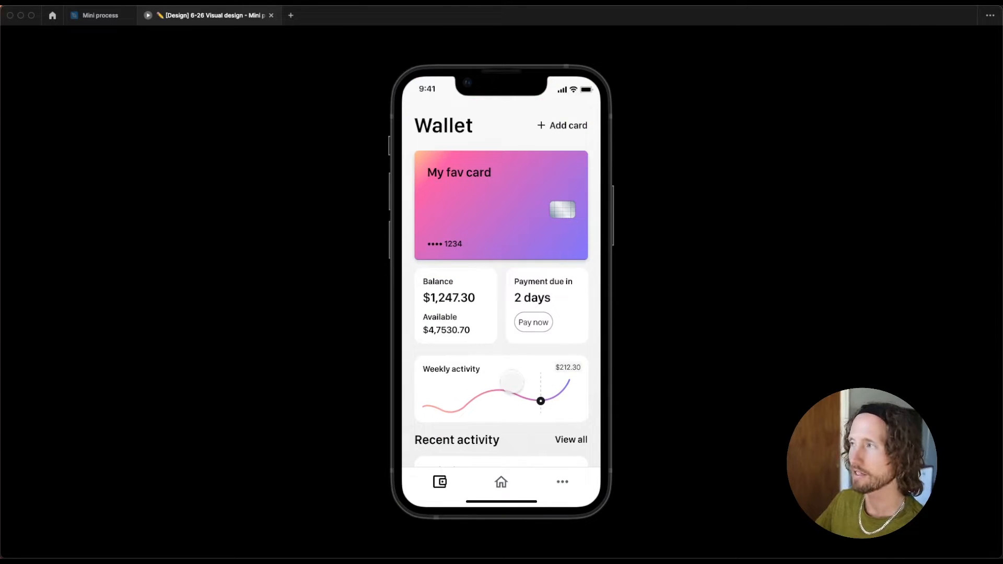
pyautogui.scroll(-4, 511, 382)
pyautogui.scroll(4, 520, 387)
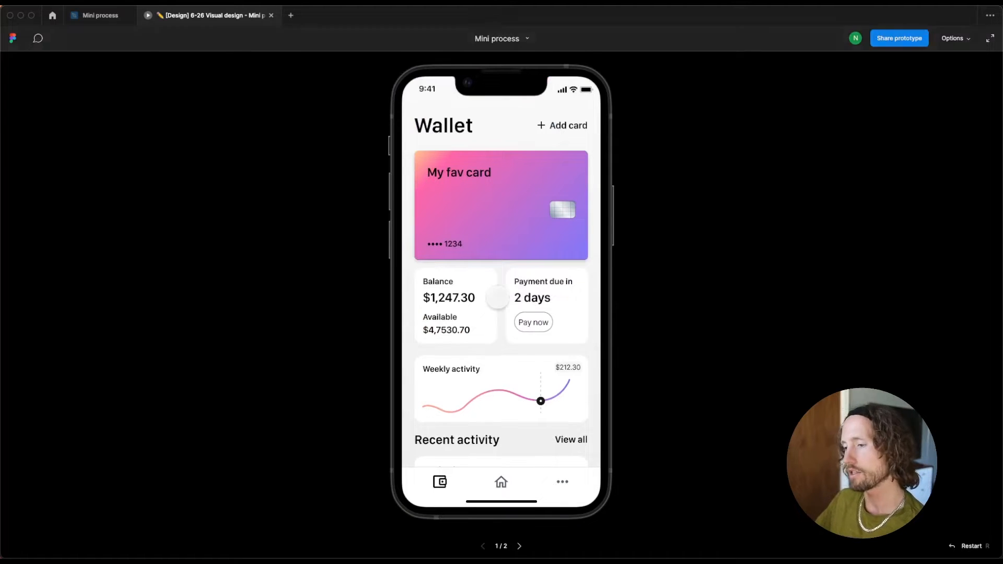
pyautogui.click(90, 17)
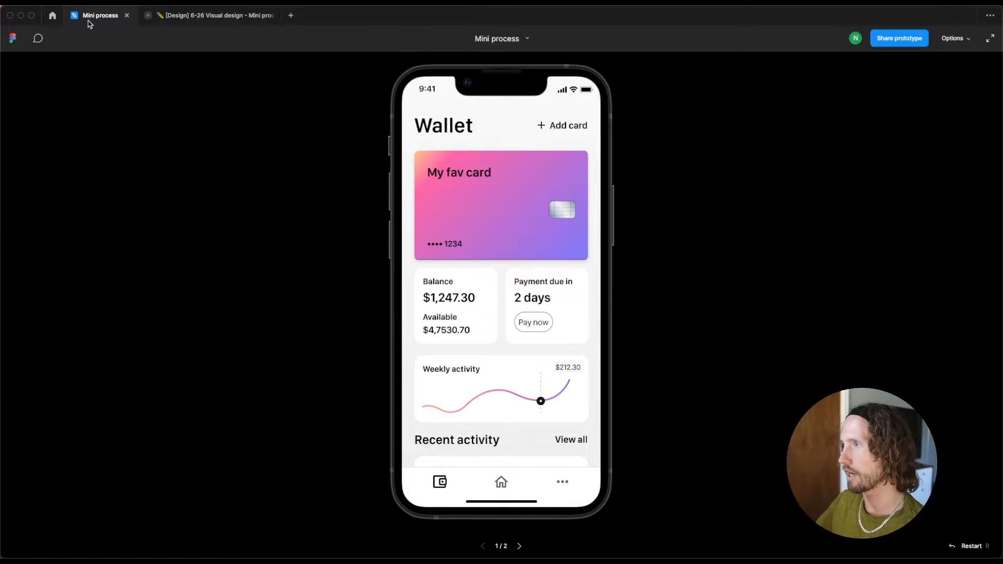
pyautogui.press('Escape')
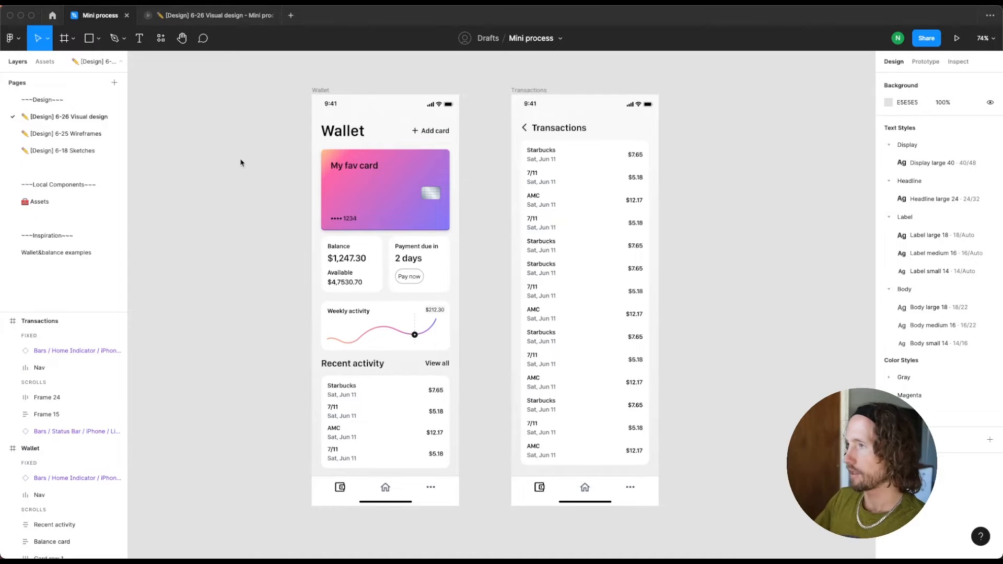
pyautogui.hscroll(-5, 240, 163)
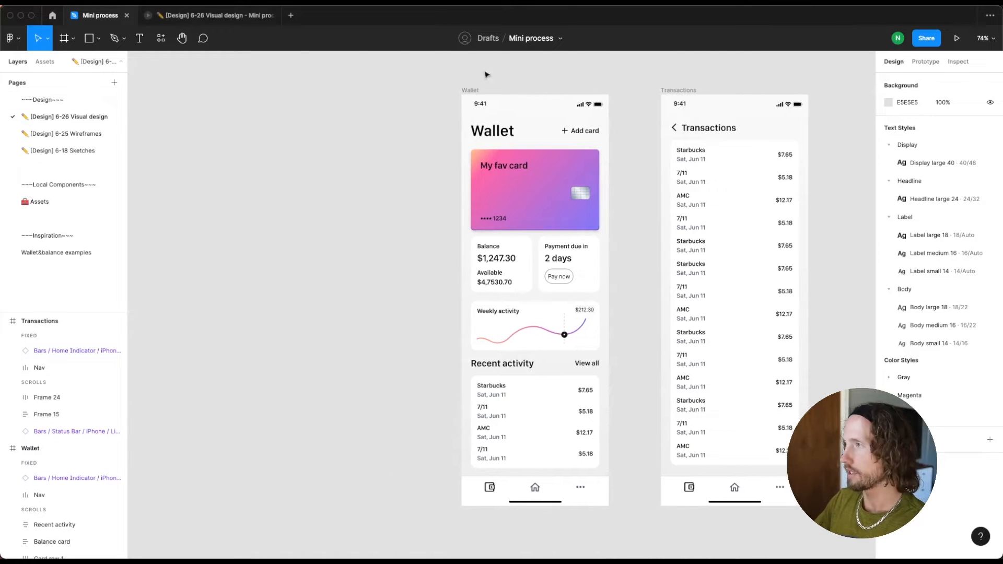
pyautogui.click(470, 91)
pyautogui.moveTo(469, 112); pyautogui.dragTo(285, 111)
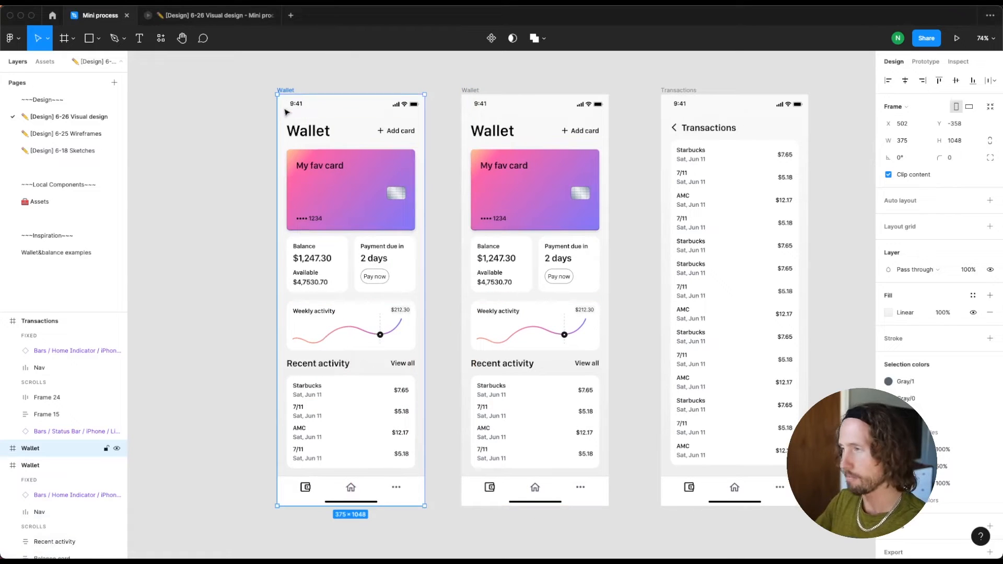
pyautogui.hotkey('ctrl', 'd')
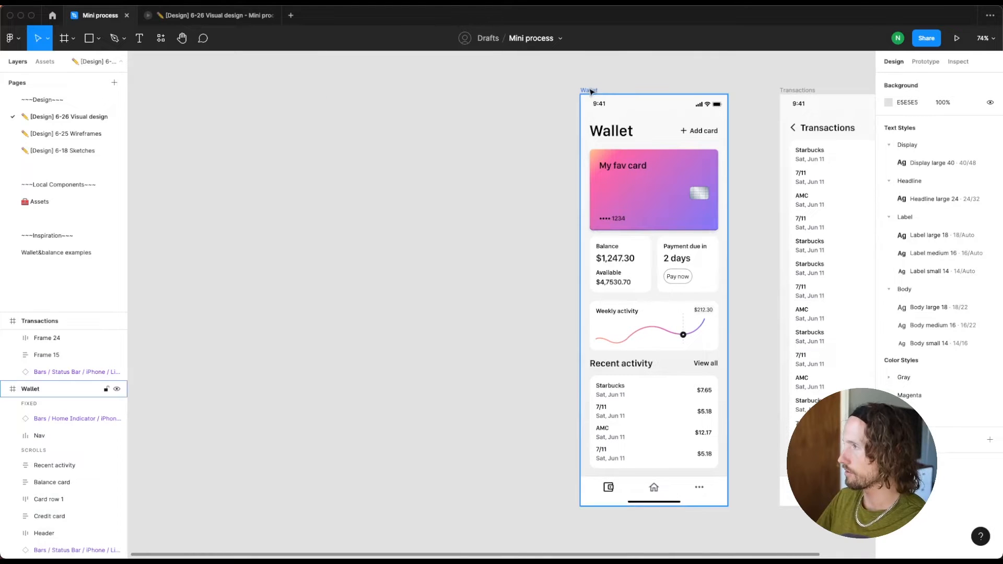
# Duplicate the Wallet frame and place the copy beside the original at X 112, Y -358
pyautogui.click(590, 93)
pyautogui.hotkey('ctrl', 'd')
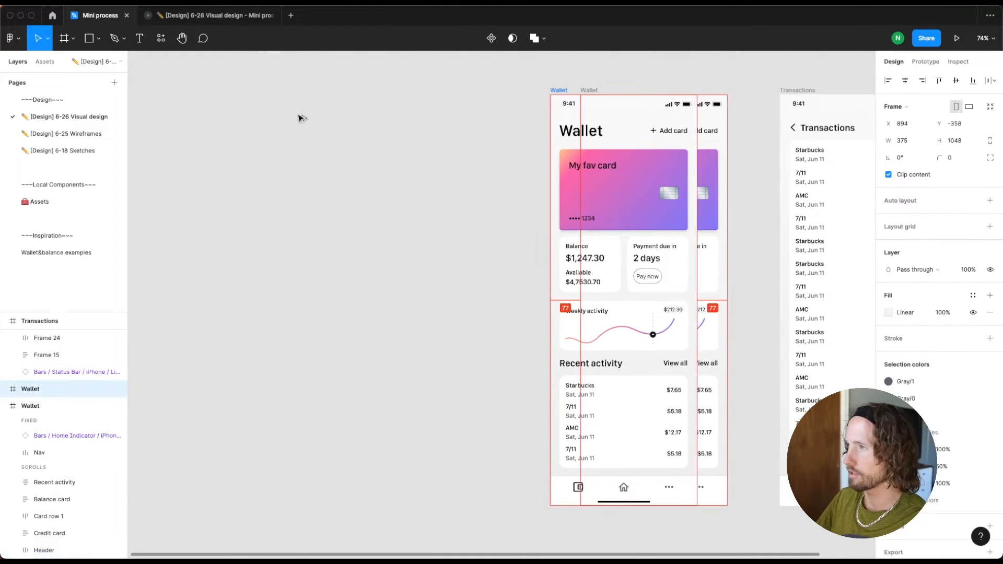
pyautogui.moveTo(297, 117); pyautogui.dragTo(256, 119)
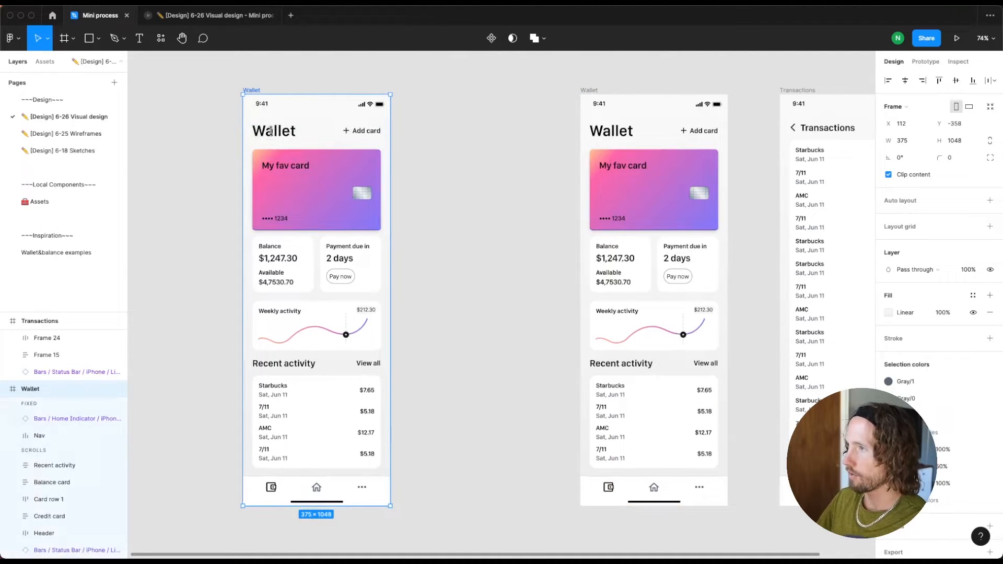
# Shift the copied frame's header, credit card, card row, balance card and recent activity section down together by 8 px
pyautogui.click(271, 131)
pyautogui.keyDown('shift'); pyautogui.click(279, 230); pyautogui.keyUp('shift')
pyautogui.keyDown('shift'); pyautogui.click(270, 262); pyautogui.keyUp('shift')
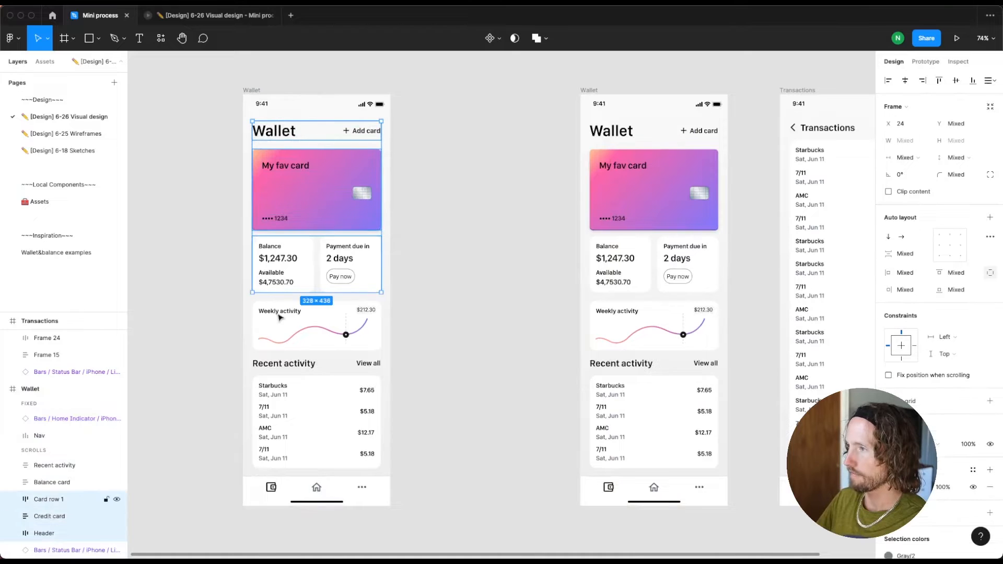
pyautogui.keyDown('shift'); pyautogui.click(280, 320); pyautogui.keyUp('shift')
pyautogui.keyDown('shift'); pyautogui.click(284, 387); pyautogui.keyUp('shift')
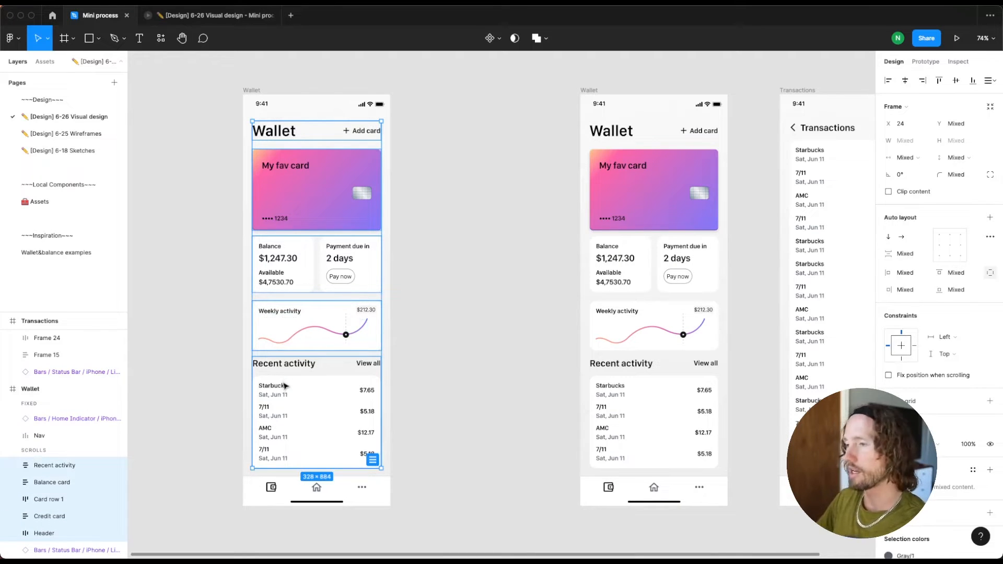
pyautogui.hotkey('shift', 'Down')
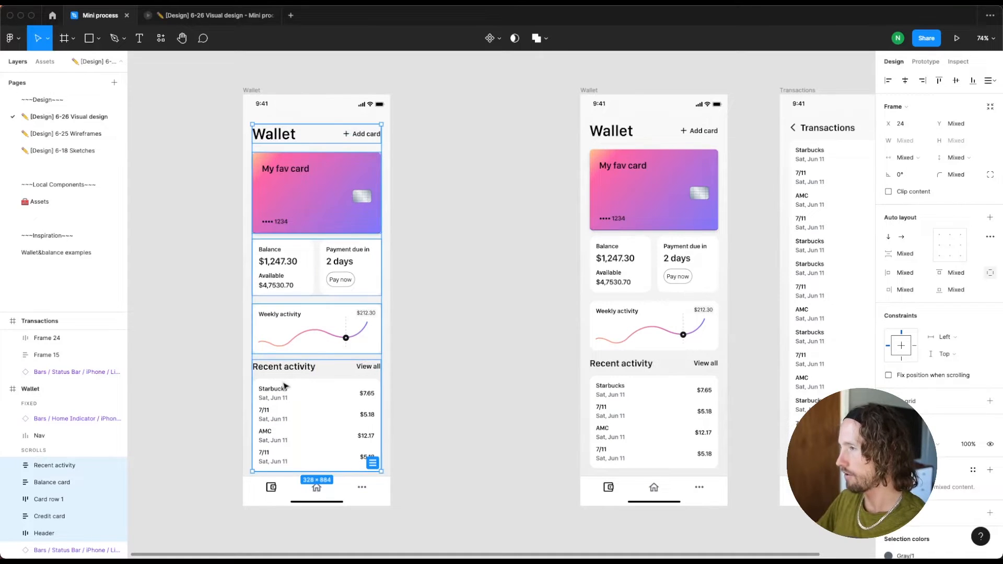
# Set the opacity of the five shifted content sections in the copied Wallet frame to 0%
pyautogui.press('0')
pyautogui.press('0')
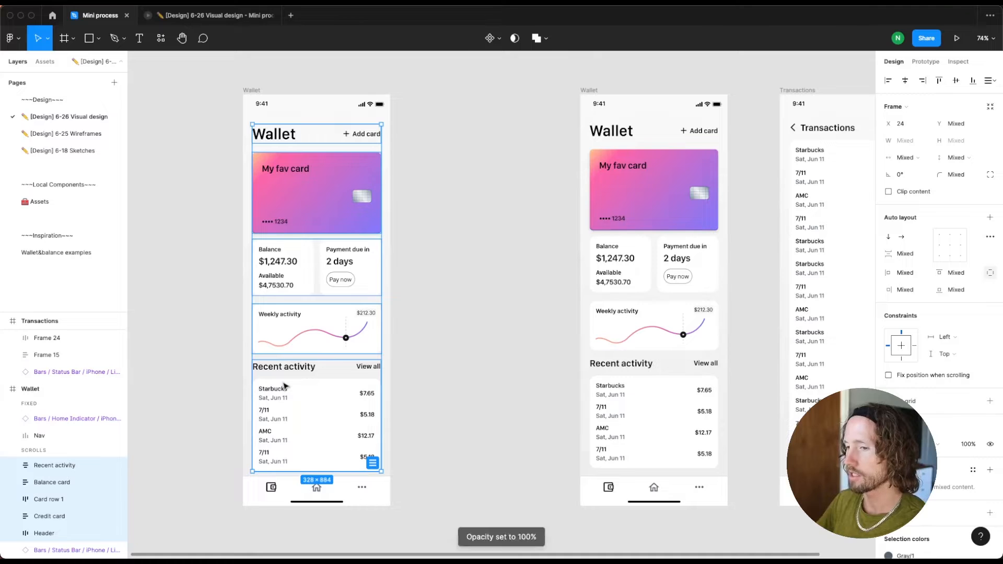
pyautogui.hscroll(-2, 285, 386)
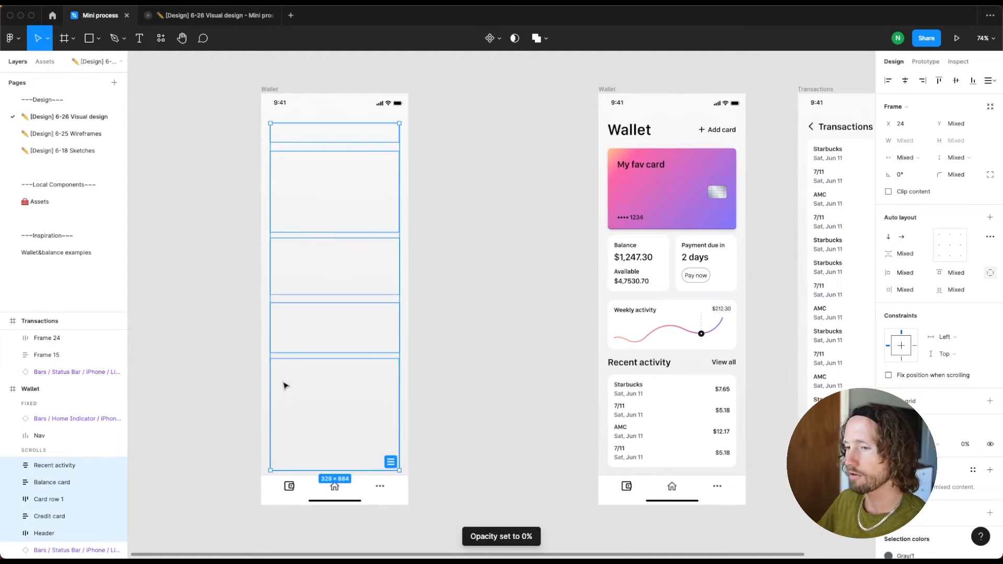
# Duplicate the emptied Wallet frame and place the new copy at X 393, between it and the full Wallet frame
pyautogui.click(464, 325)
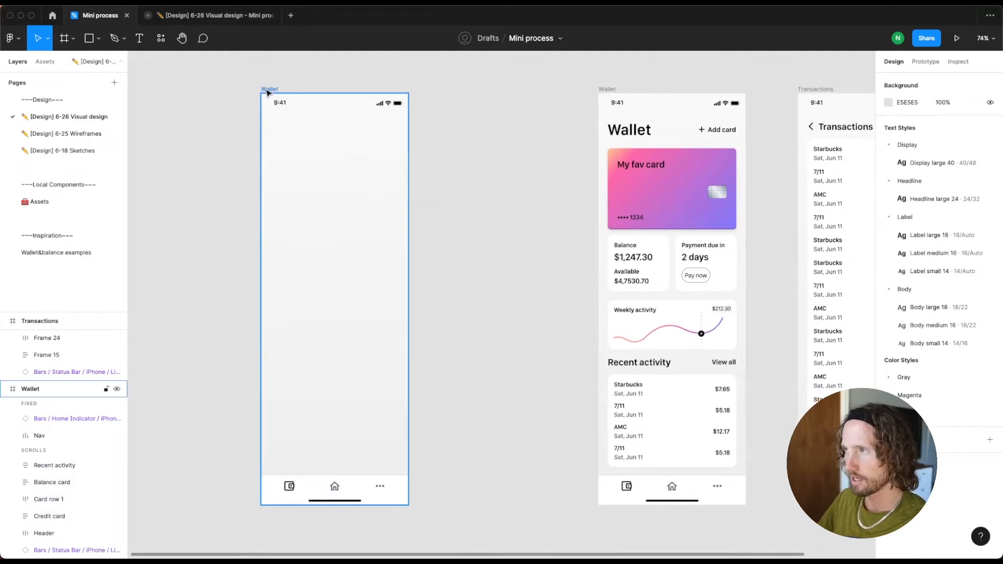
pyautogui.moveTo(267, 92); pyautogui.dragTo(379, 96)
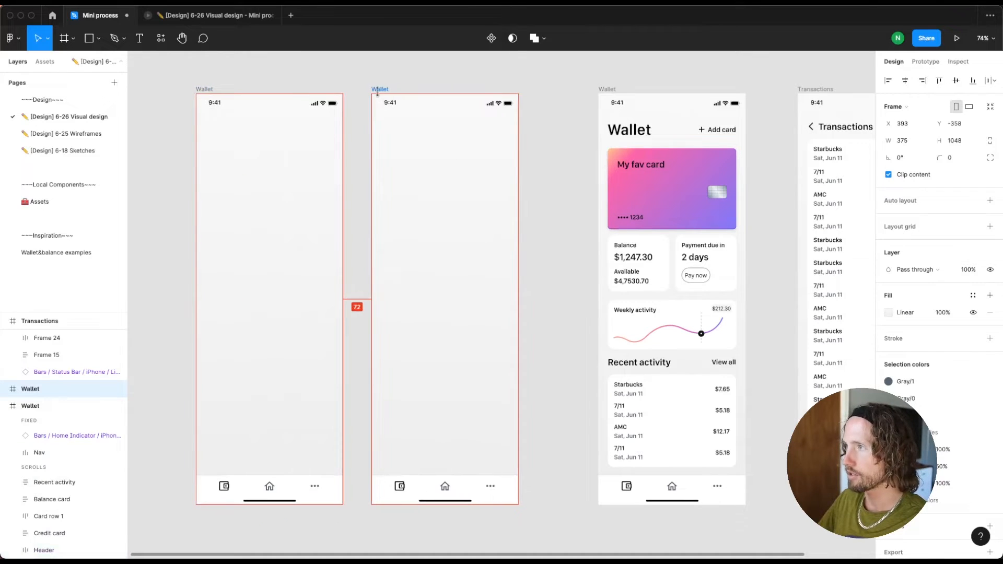
# Restore the middle frame's credit card to 100% opacity and move it up to Y 140, checking it against the full Wallet frame's card
pyautogui.click(440, 202)
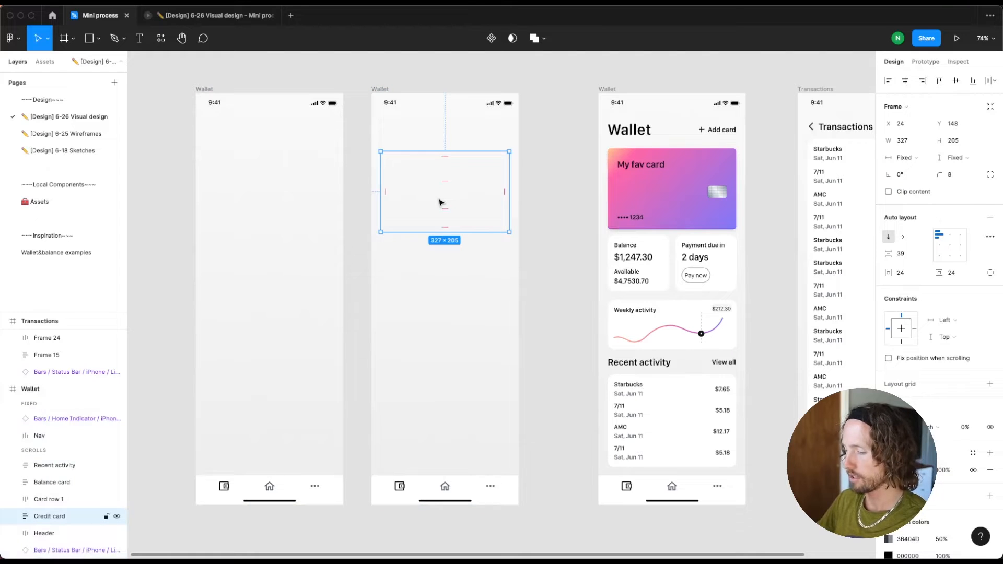
pyautogui.press('0')
pyautogui.press('0')
pyautogui.press('0')
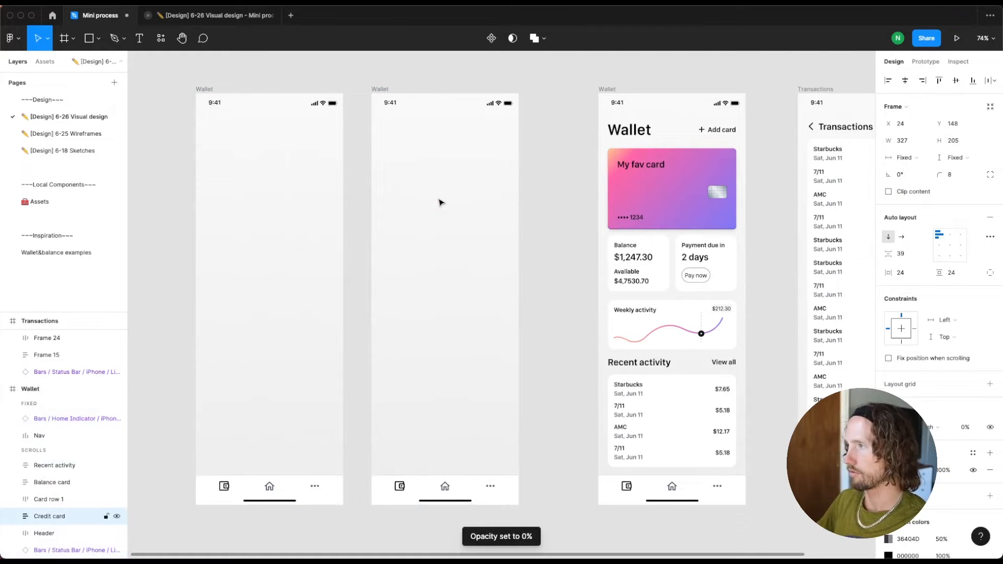
pyautogui.press('0')
pyautogui.hotkey('shift', 'Up')
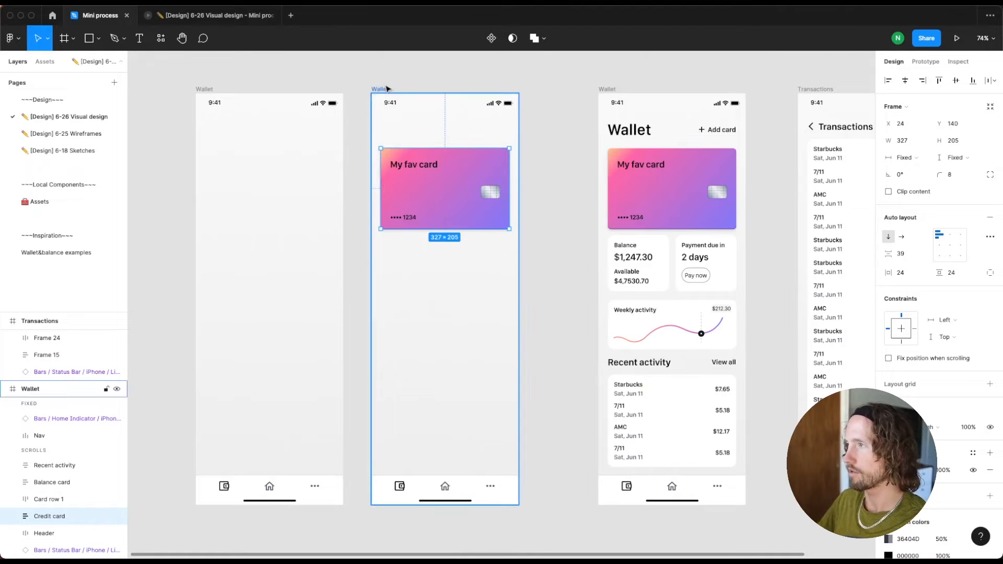
pyautogui.press('alt')
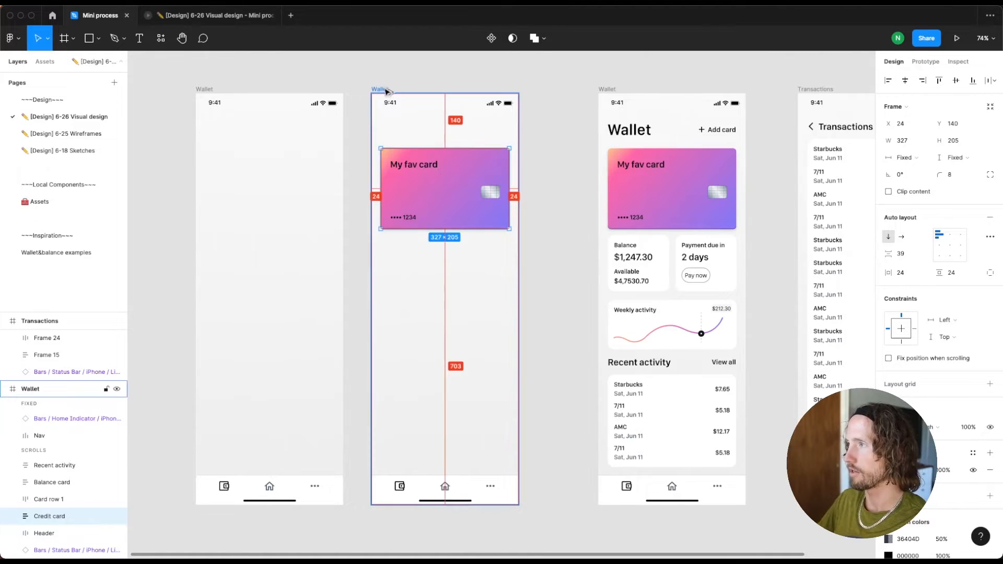
pyautogui.click(675, 164)
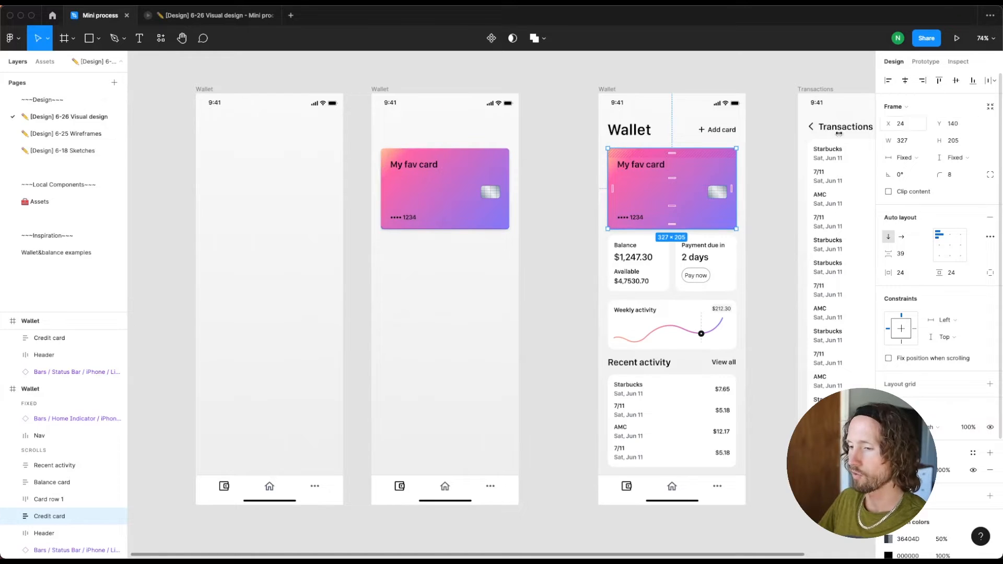
# Move the hidden credit card in the first, emptied Wallet frame down to Y 156
pyautogui.click(237, 186)
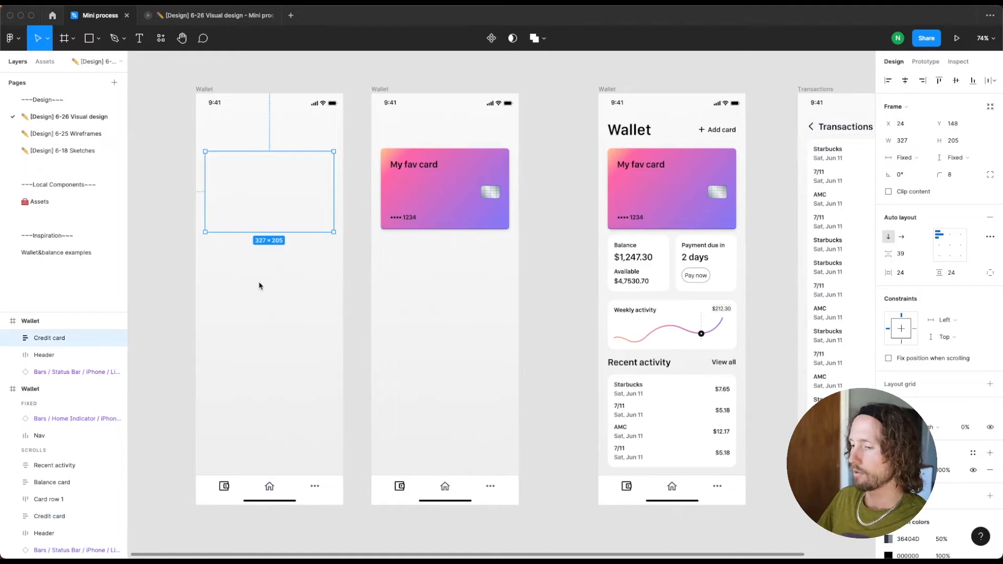
pyautogui.click(300, 228)
pyautogui.hotkey('shift', 'Down')
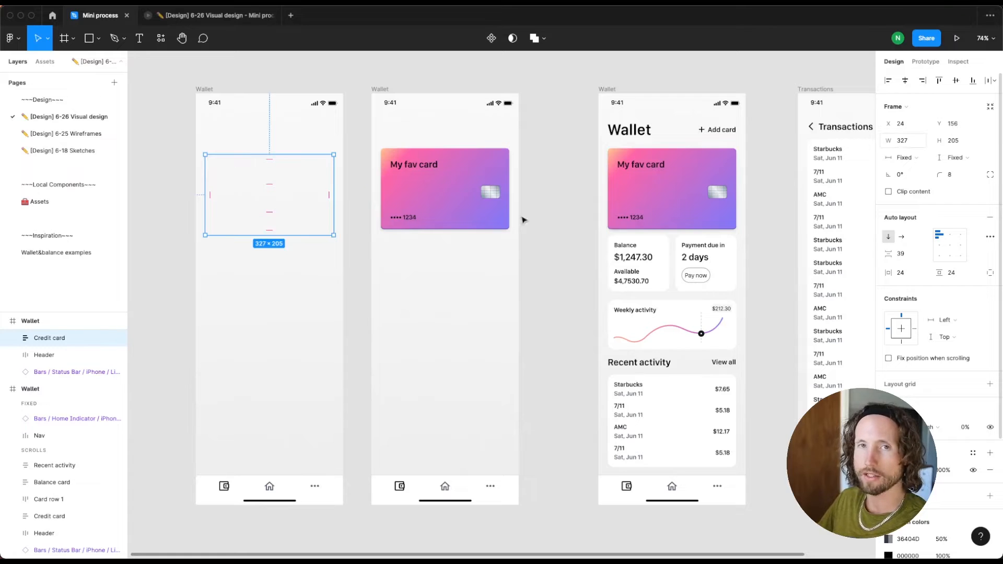
# Create a prototype connection from the first, emptied Wallet frame to the frame showing only the credit card
pyautogui.click(194, 86)
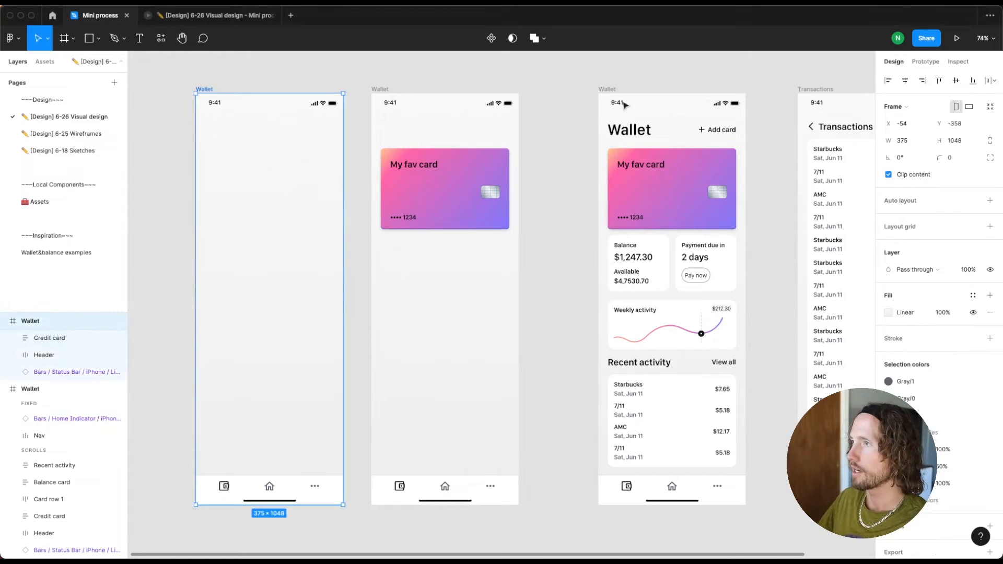
pyautogui.click(926, 63)
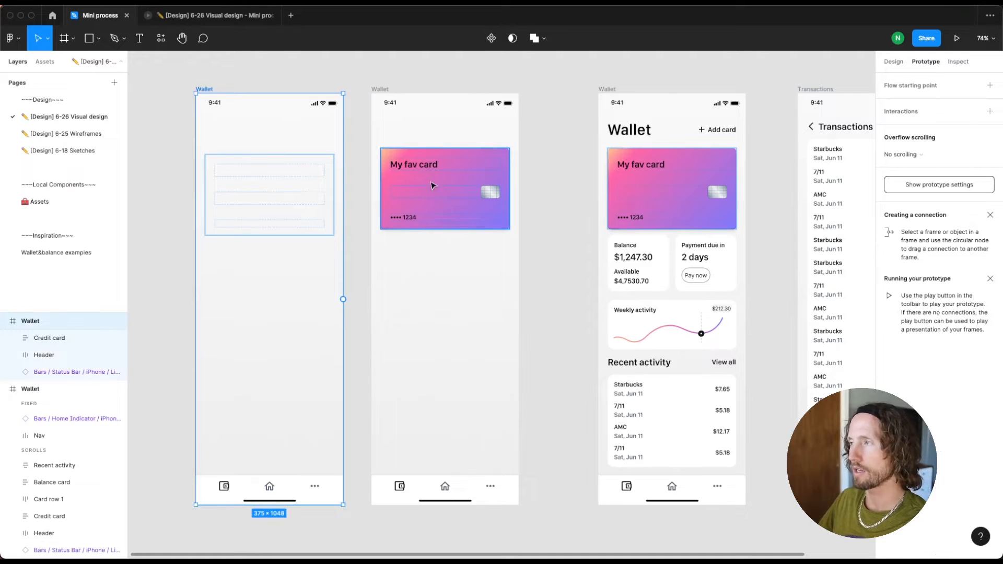
pyautogui.moveTo(343, 299); pyautogui.dragTo(397, 304)
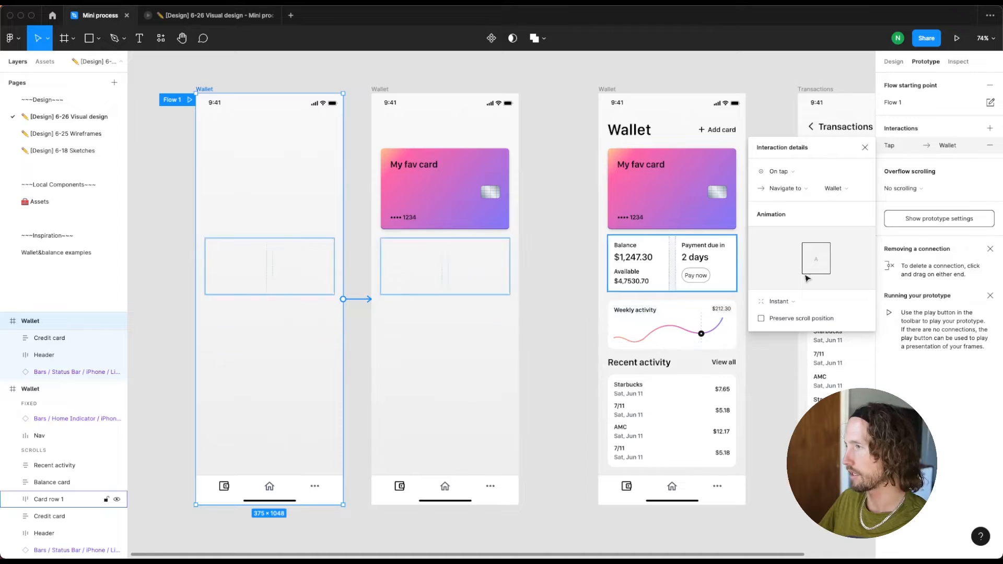
# Set the connection from the emptied Wallet frame to trigger after a delay of 1 ms
pyautogui.click(794, 176)
pyautogui.click(788, 304)
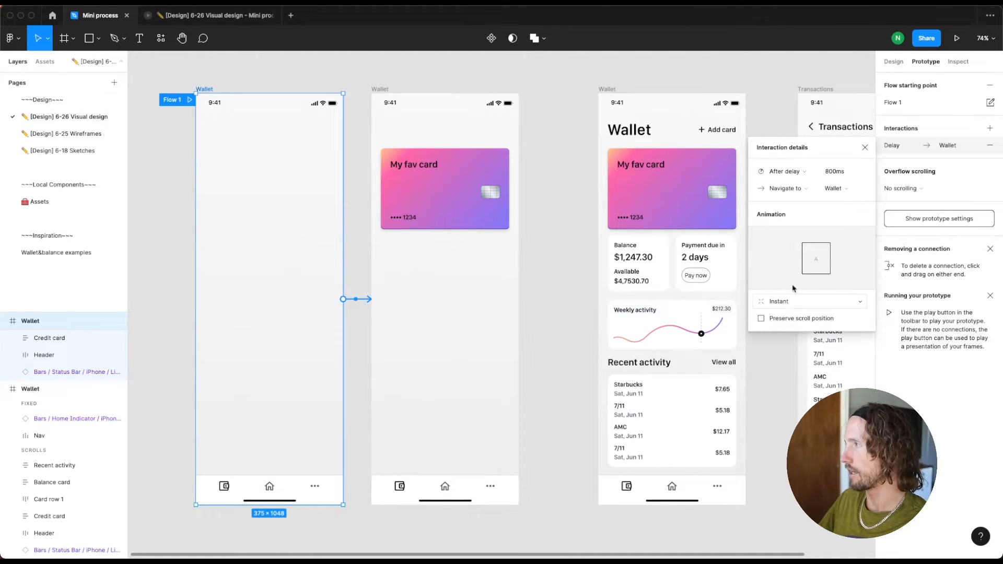
pyautogui.click(842, 172)
pyautogui.write('1')
pyautogui.press('Tab')
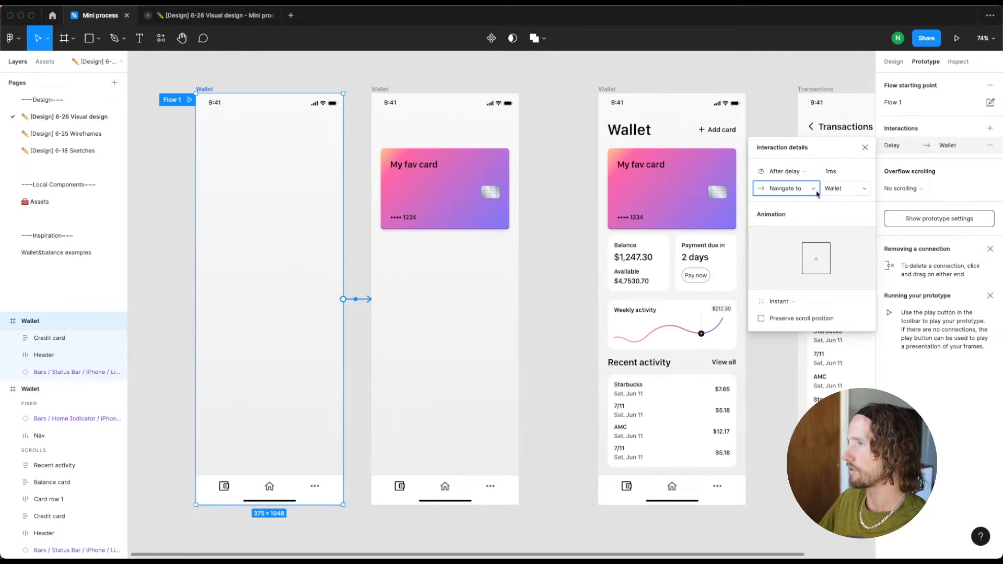
# Give this connection a Smart animate transition with Quick easing and a duration of 625 ms
pyautogui.click(777, 302)
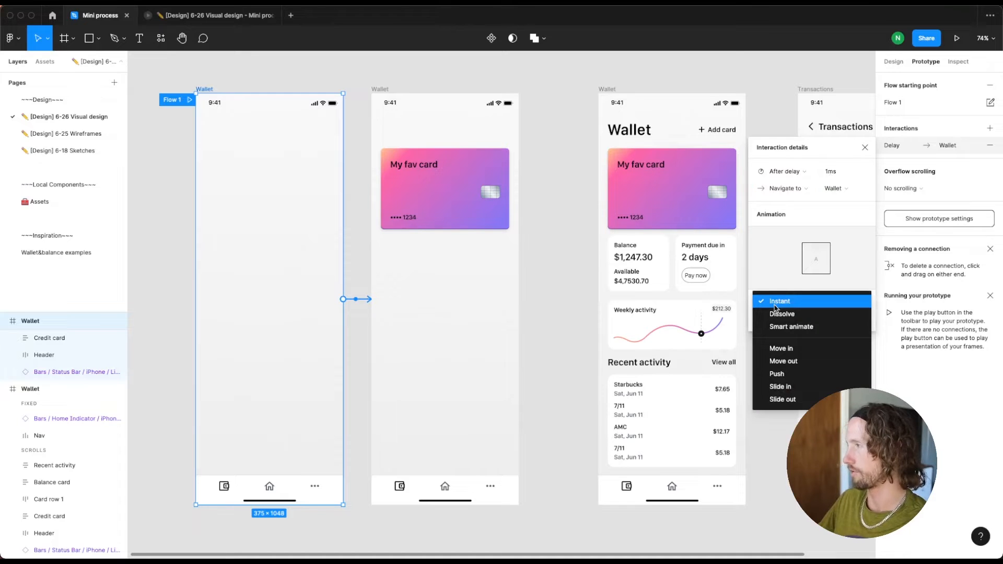
pyautogui.click(788, 326)
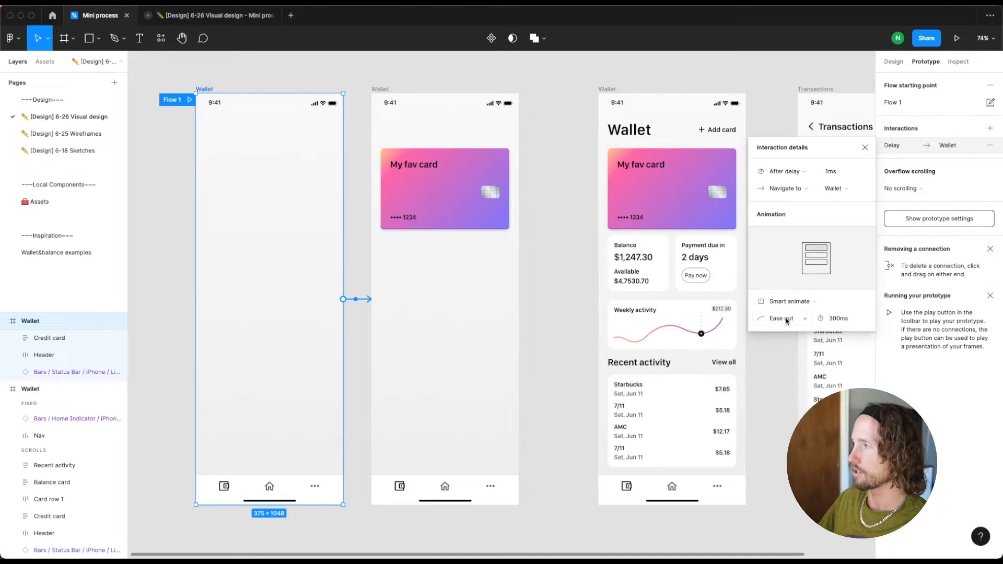
pyautogui.click(786, 320)
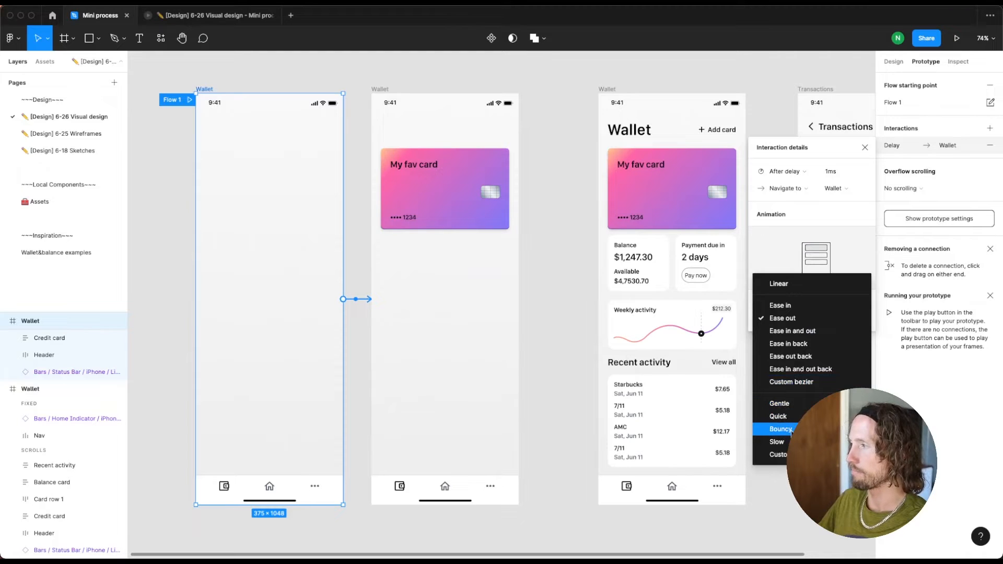
pyautogui.click(790, 430)
pyautogui.click(785, 322)
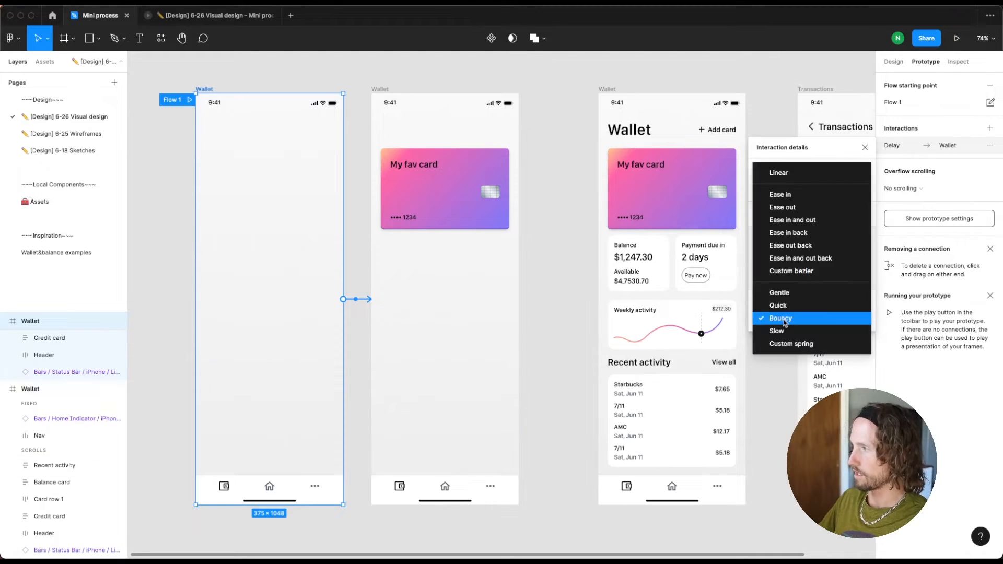
pyautogui.click(791, 307)
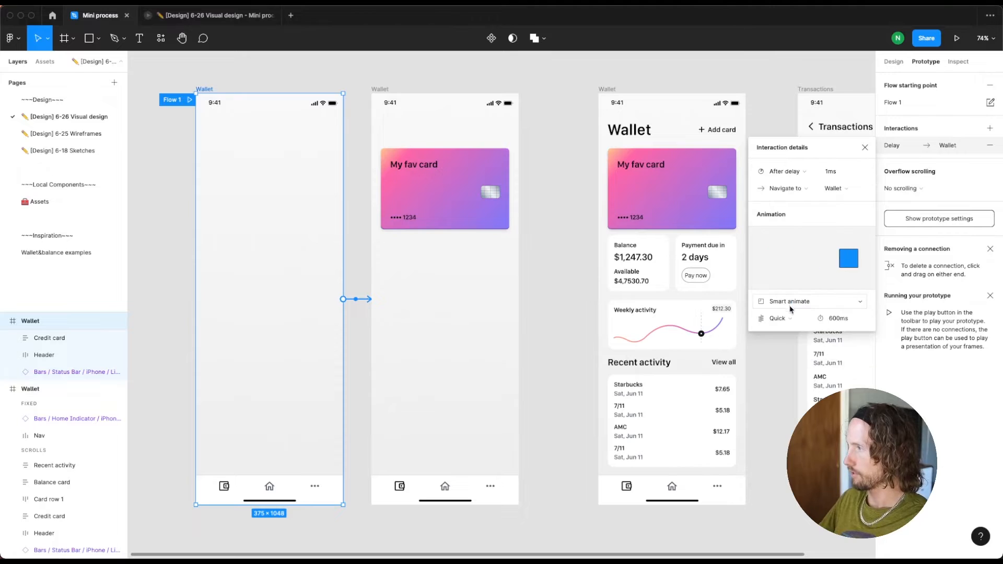
pyautogui.click(844, 319)
pyautogui.write('625')
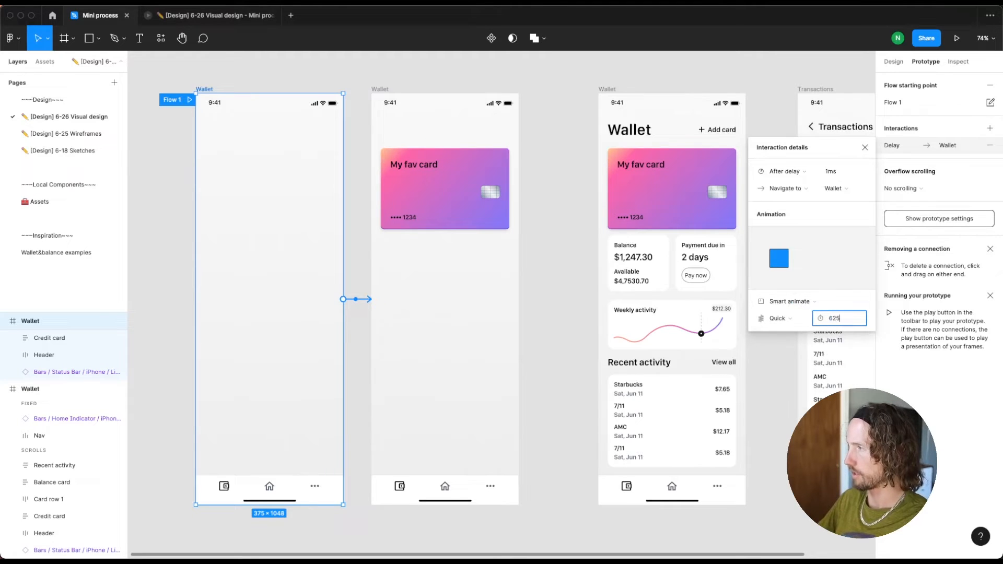
pyautogui.press('Return')
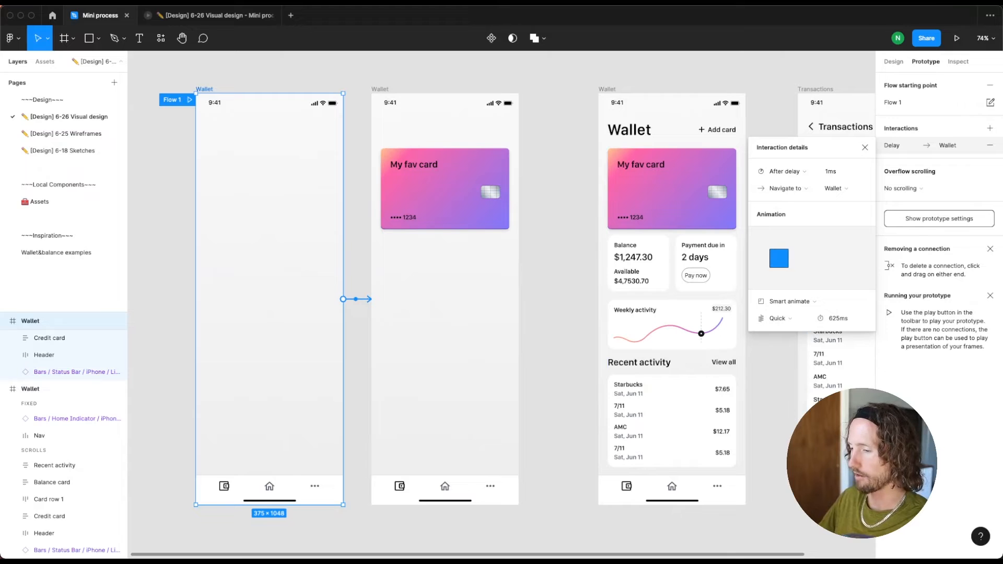
# Replay the prototype preview several times to check the credit card's entrance animation, and return to the design file
pyautogui.hotkey('ctrl', 'Tab')
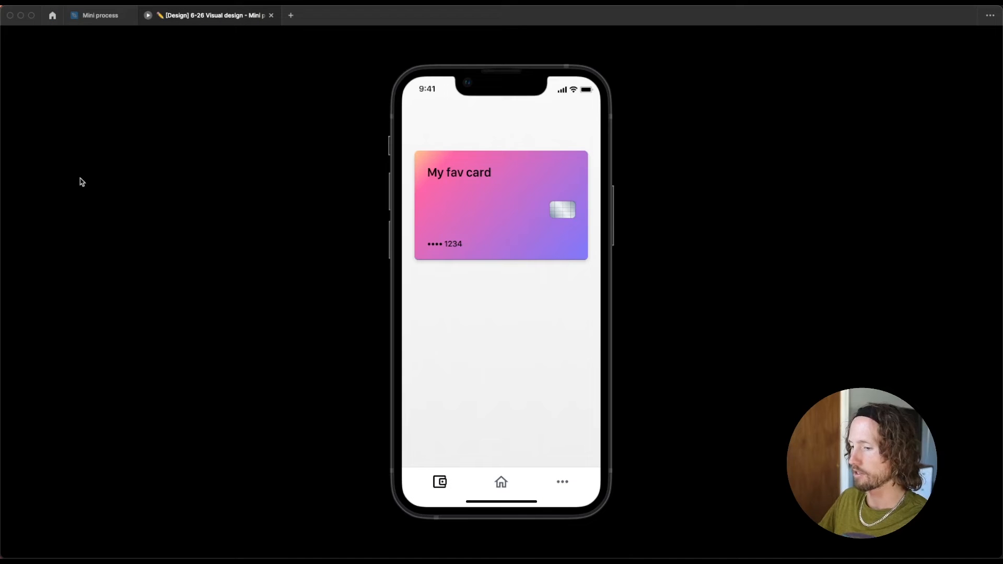
pyautogui.click(251, 166)
pyautogui.press('r')
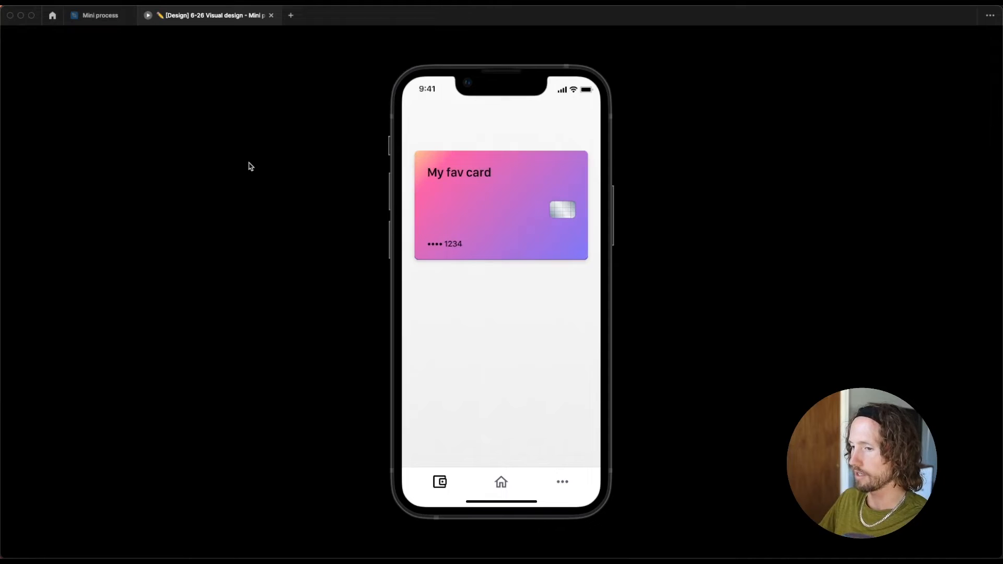
pyautogui.press('r')
pyautogui.press('r')
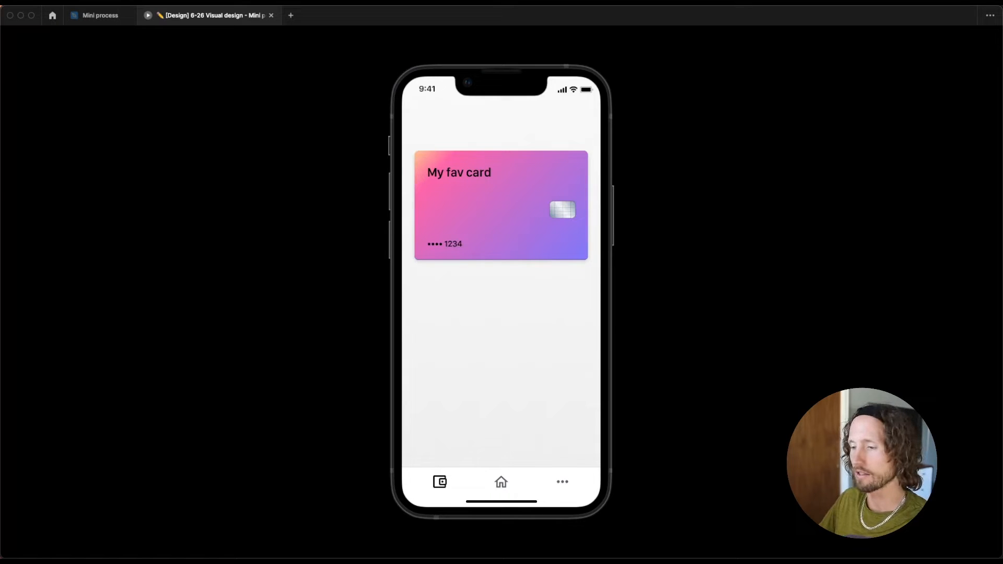
pyautogui.hotkey('ctrl', 'Tab')
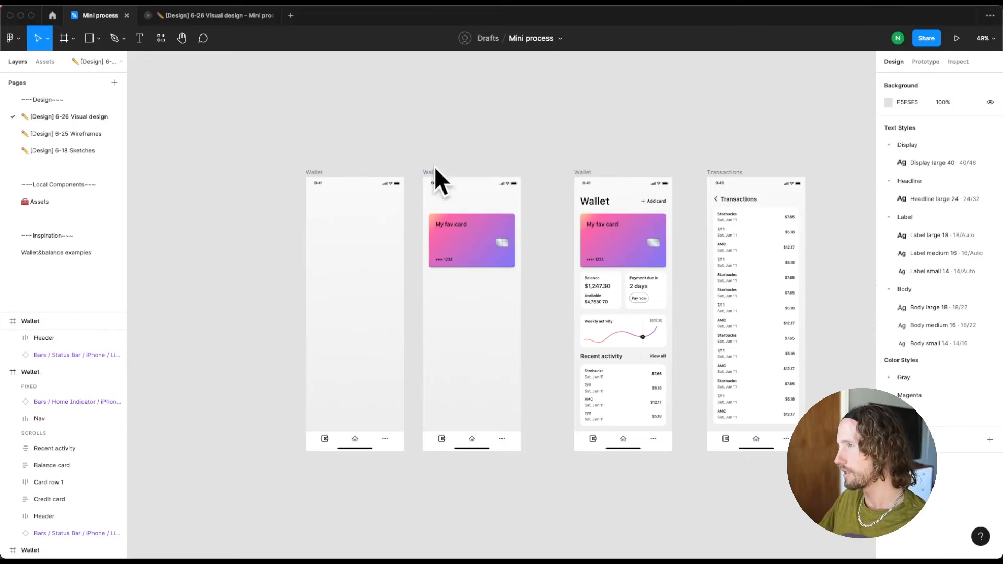
# Move the emptied frame and the card-only frame together closer to the full Wallet frame
pyautogui.click(315, 173)
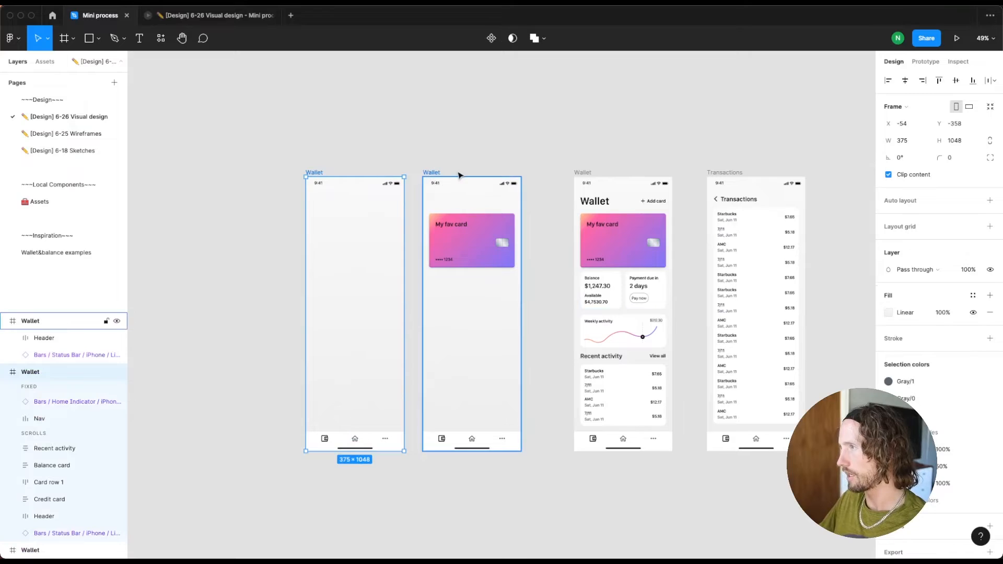
pyautogui.keyDown('shift'); pyautogui.click(428, 172); pyautogui.keyUp('shift')
pyautogui.moveTo(429, 172); pyautogui.dragTo(467, 174)
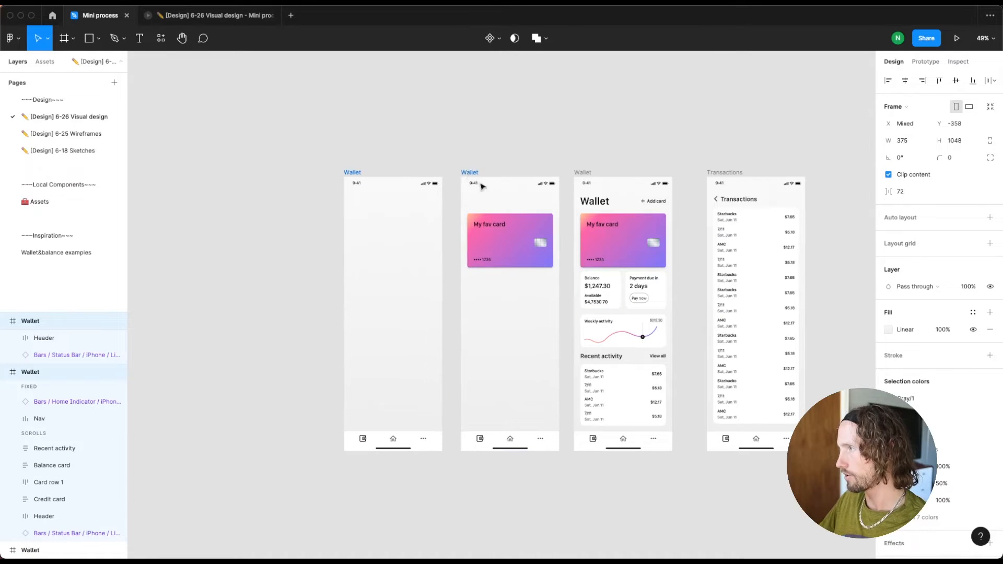
pyautogui.click(519, 164)
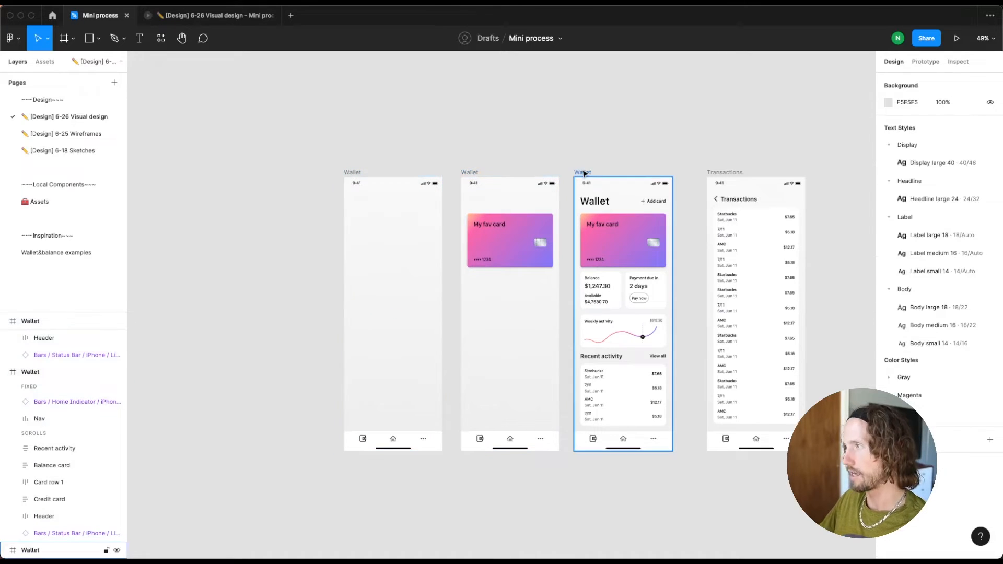
# Create a prototype connection from the card-only frame to the full Wallet frame
pyautogui.click(583, 208)
pyautogui.click(925, 62)
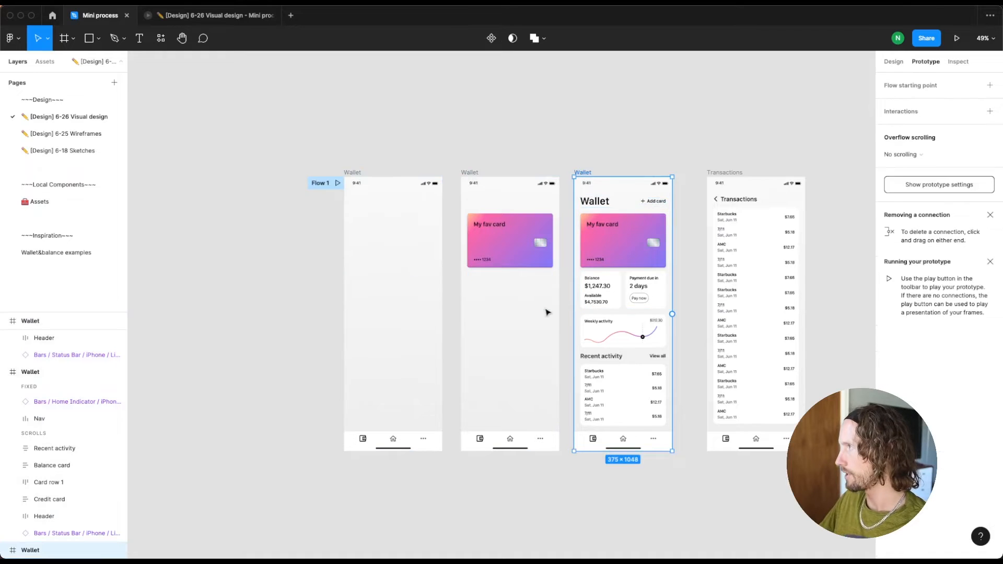
pyautogui.click(466, 176)
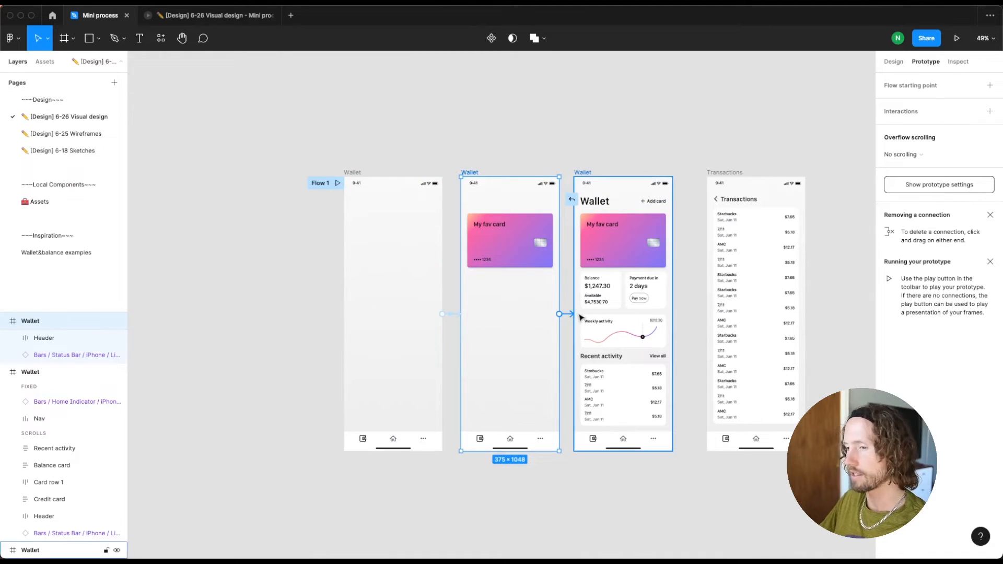
pyautogui.moveTo(580, 317); pyautogui.dragTo(580, 317)
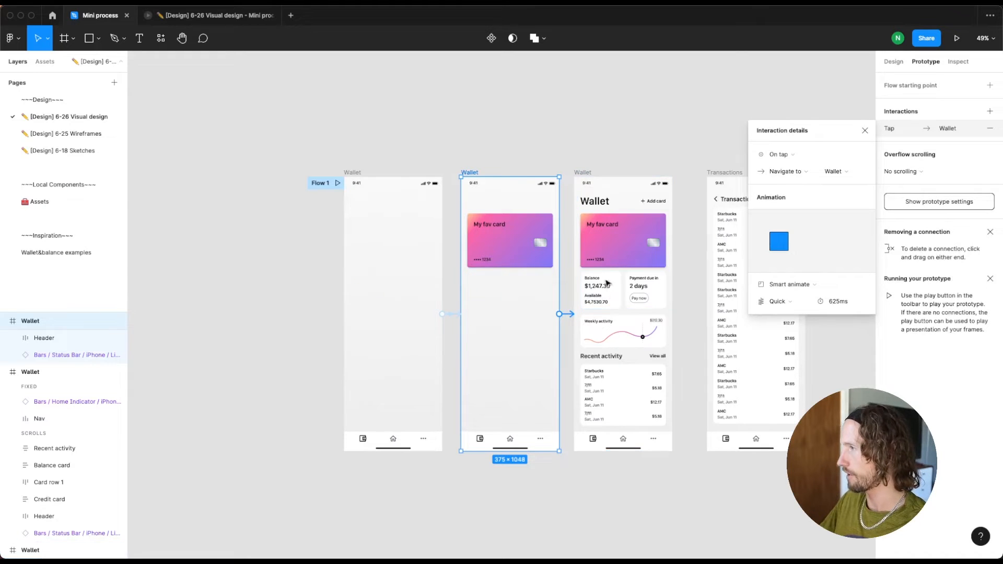
# Keep Smart animate on the card-only frame's connection and set its easing to Ease out with a 425 ms duration
pyautogui.click(784, 284)
pyautogui.click(784, 282)
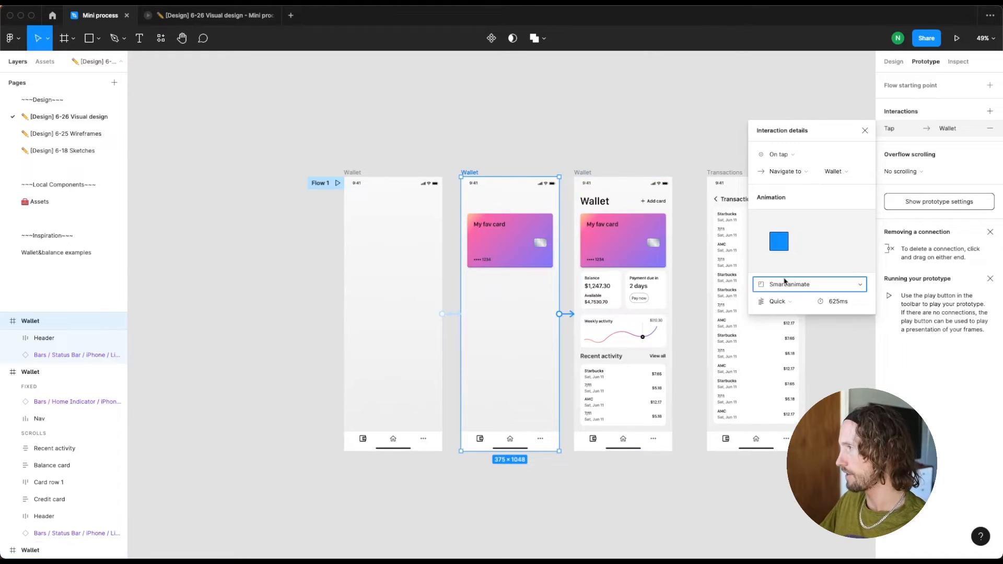
pyautogui.click(792, 307)
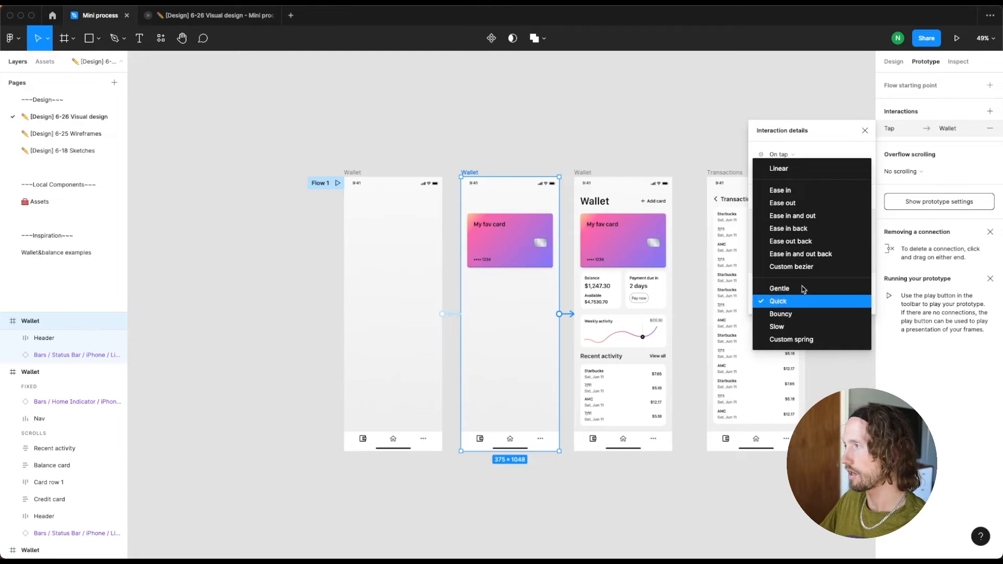
pyautogui.click(819, 208)
pyautogui.click(841, 301)
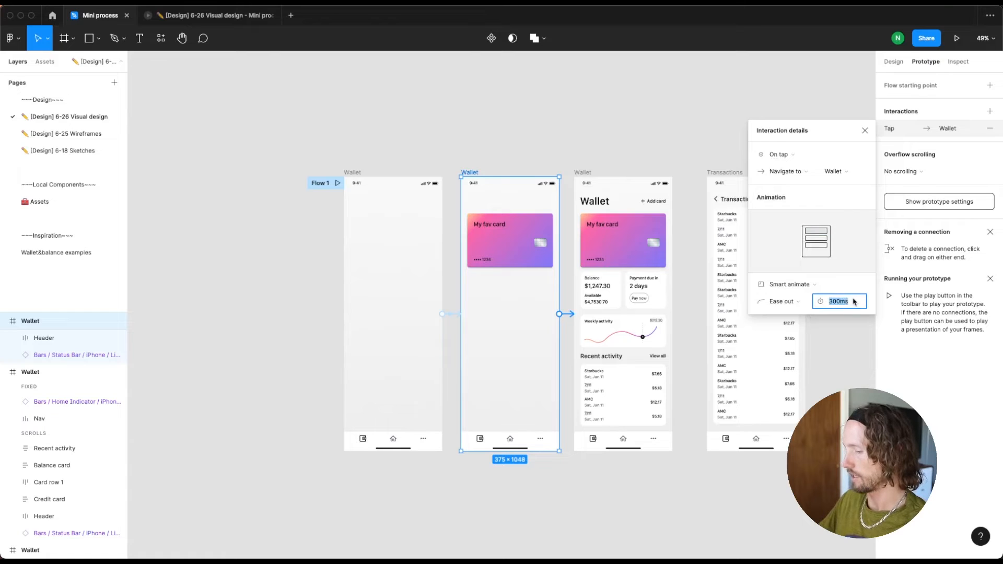
pyautogui.write('425')
pyautogui.press('Return')
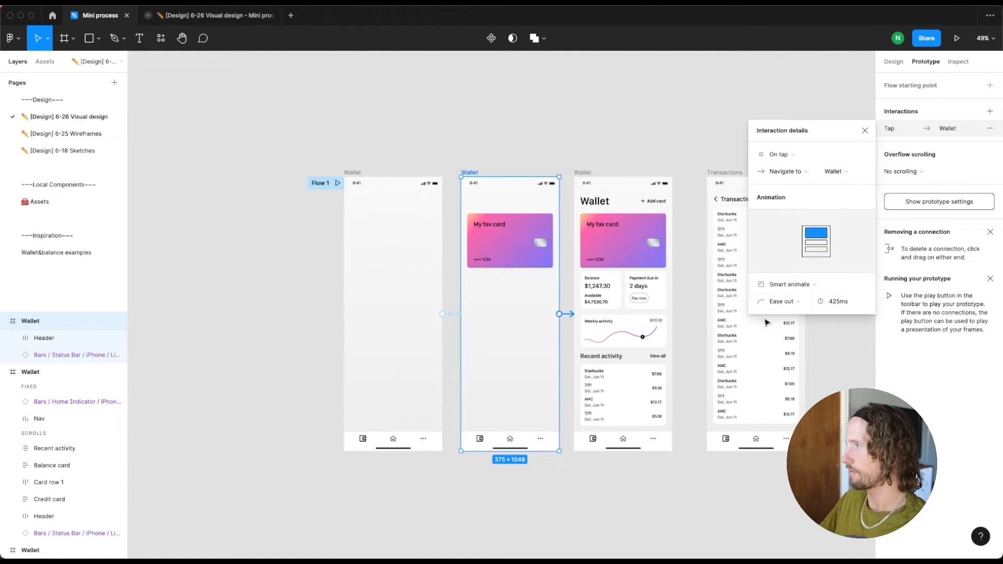
# Set the card-only frame's connection to trigger after a delay of 1 ms
pyautogui.click(779, 155)
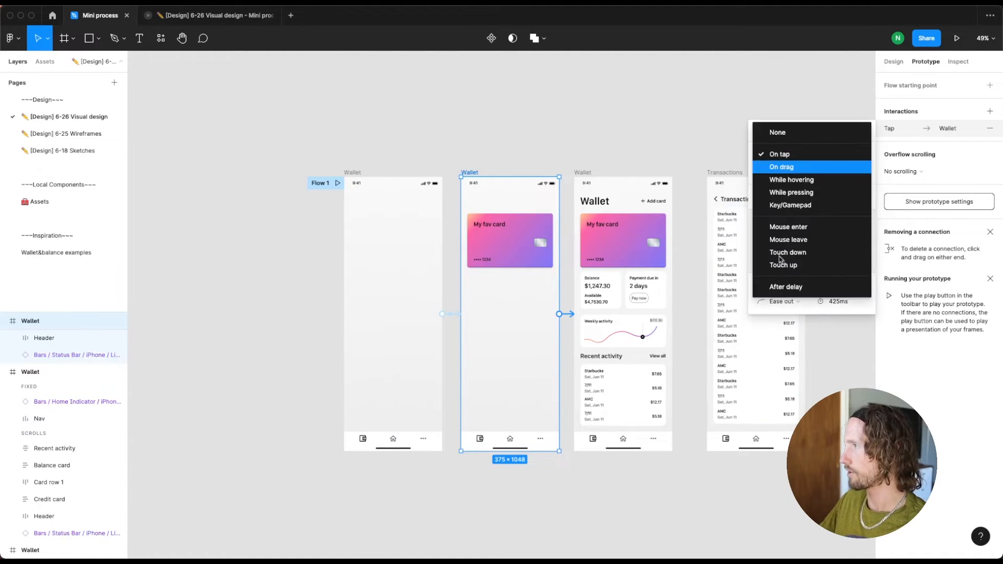
pyautogui.click(789, 287)
pyautogui.click(835, 156)
pyautogui.write('1')
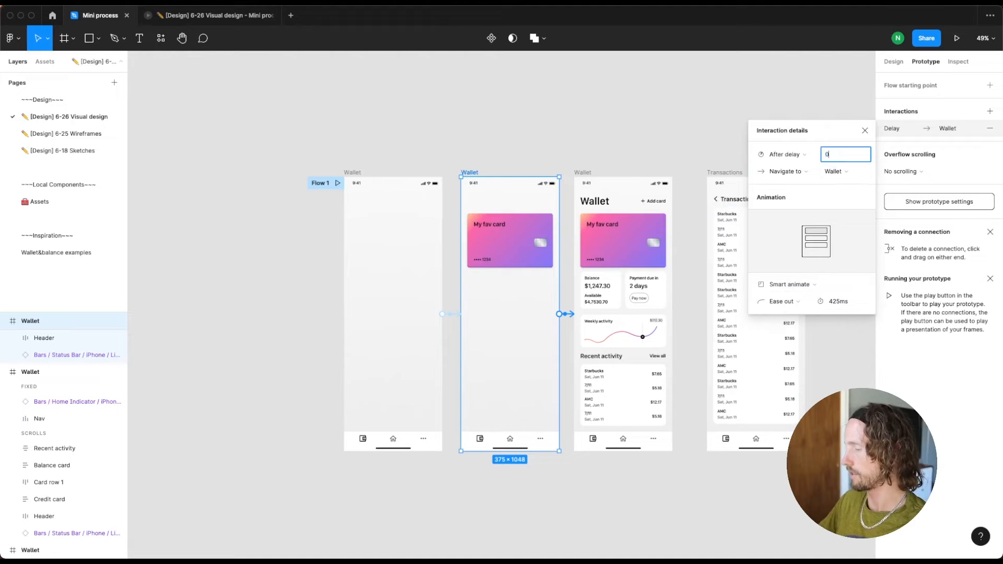
pyautogui.press('Tab')
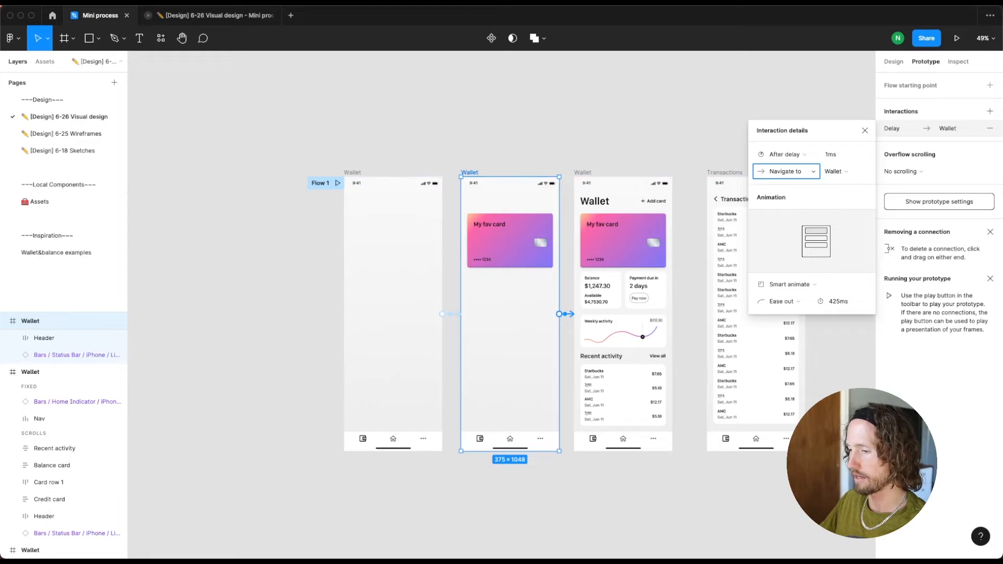
# Replay the prototype preview to check how the remaining Wallet content animates in, and return to the design file
pyautogui.press('super+alt+Return')
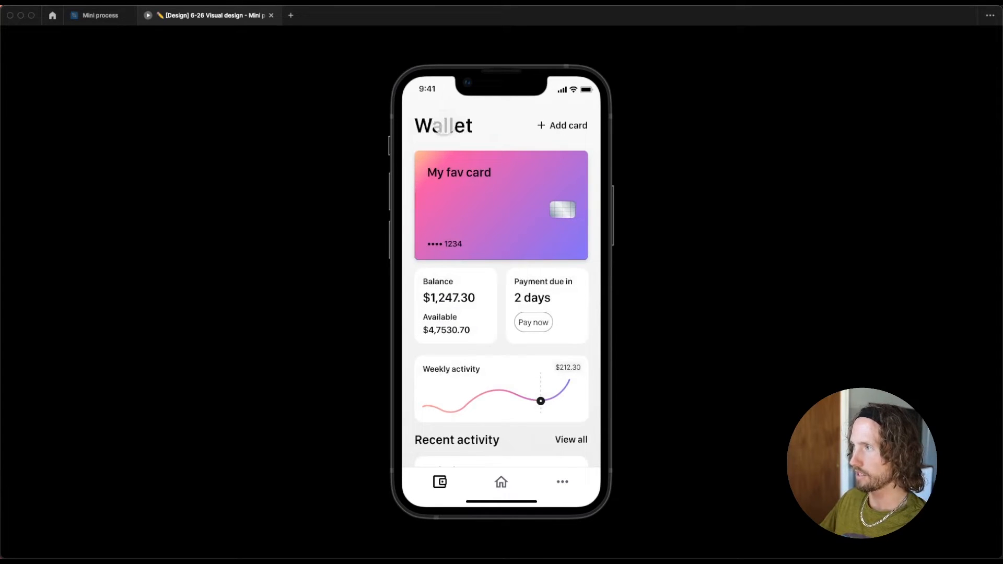
pyautogui.press('r')
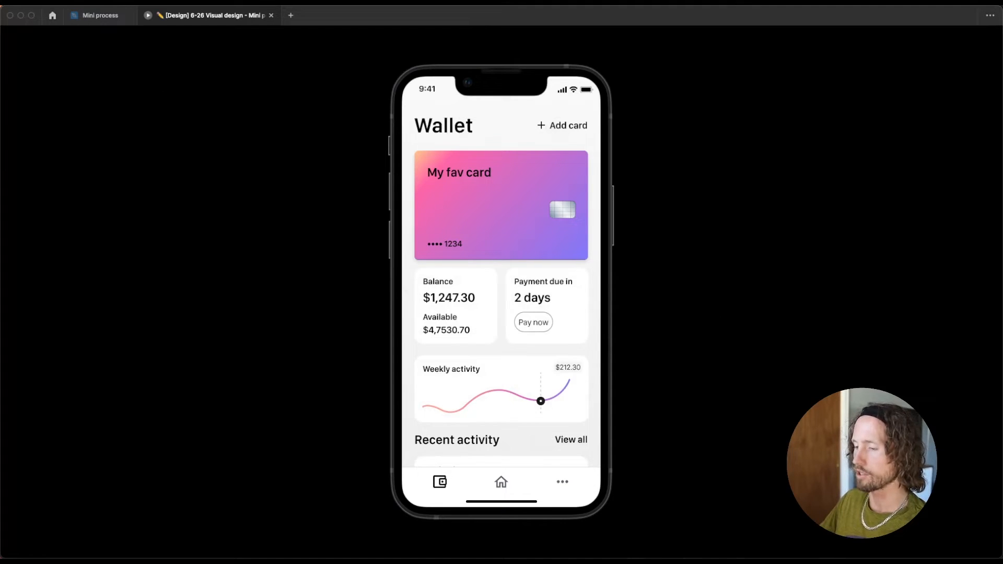
pyautogui.hotkey('ctrl', 'Tab')
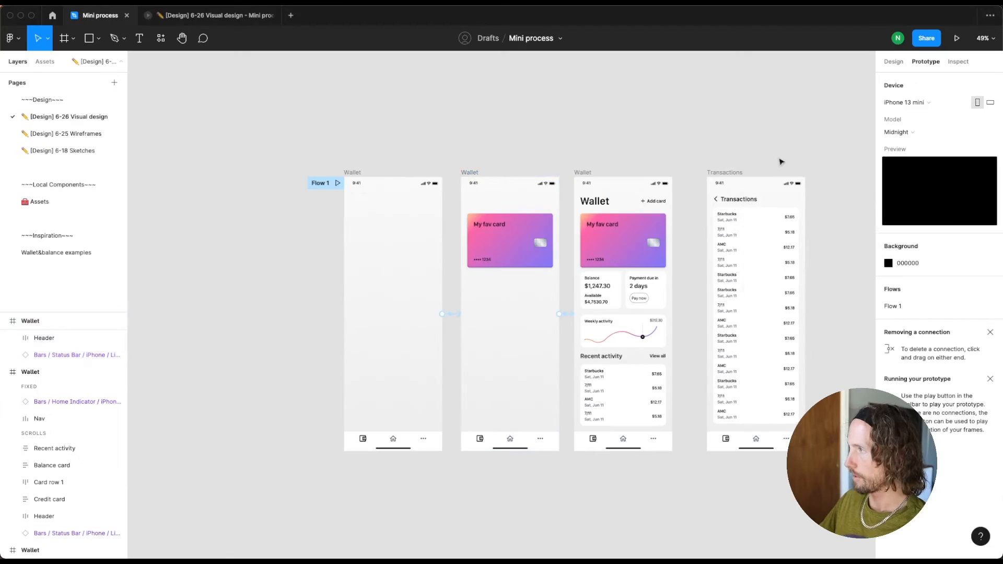
# Set the hidden header in the card-only frame to Y 68 to match the full Wallet frame, and check it in the prototype preview
pyautogui.click(595, 210)
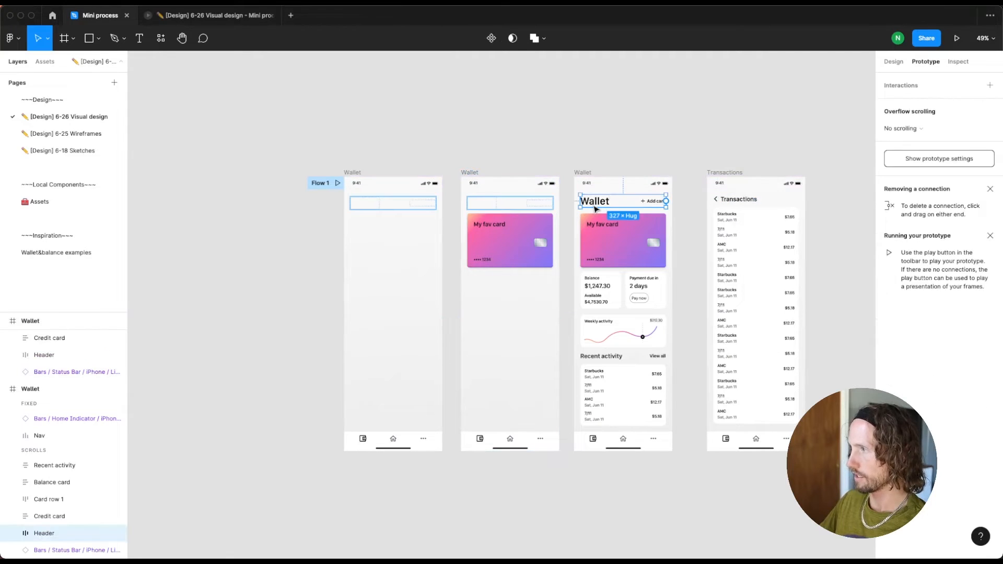
pyautogui.click(893, 62)
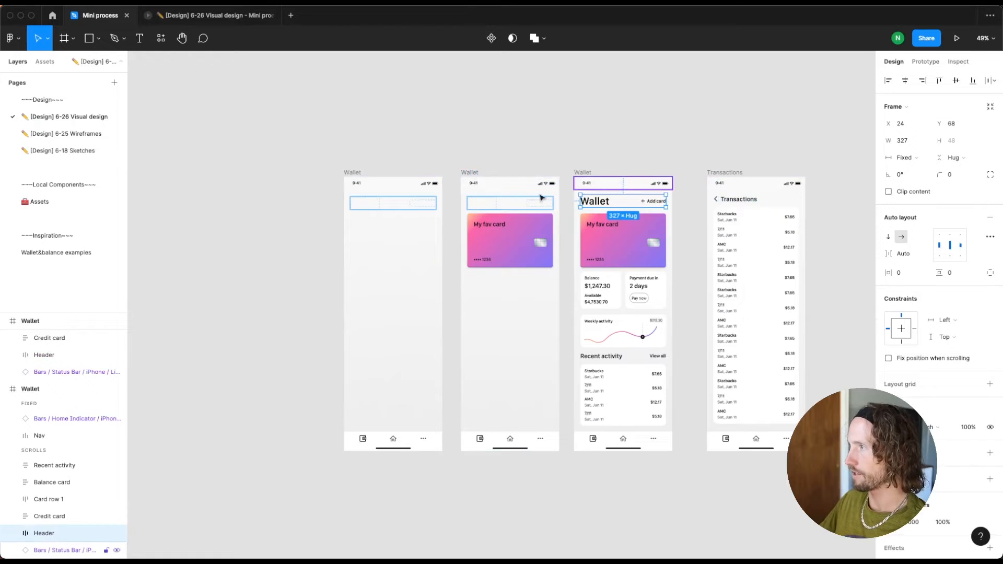
pyautogui.click(964, 124)
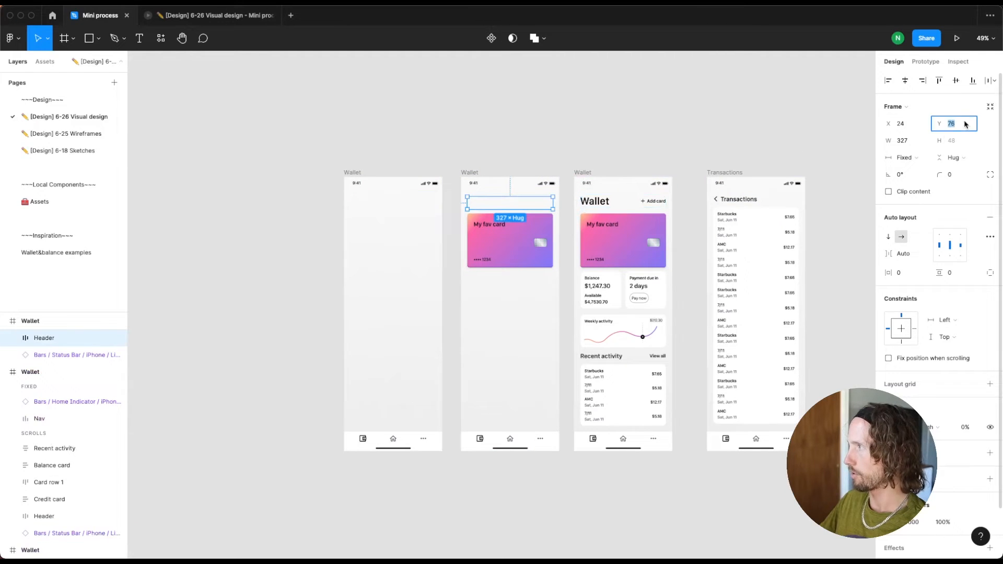
pyautogui.write('68')
pyautogui.press('Return')
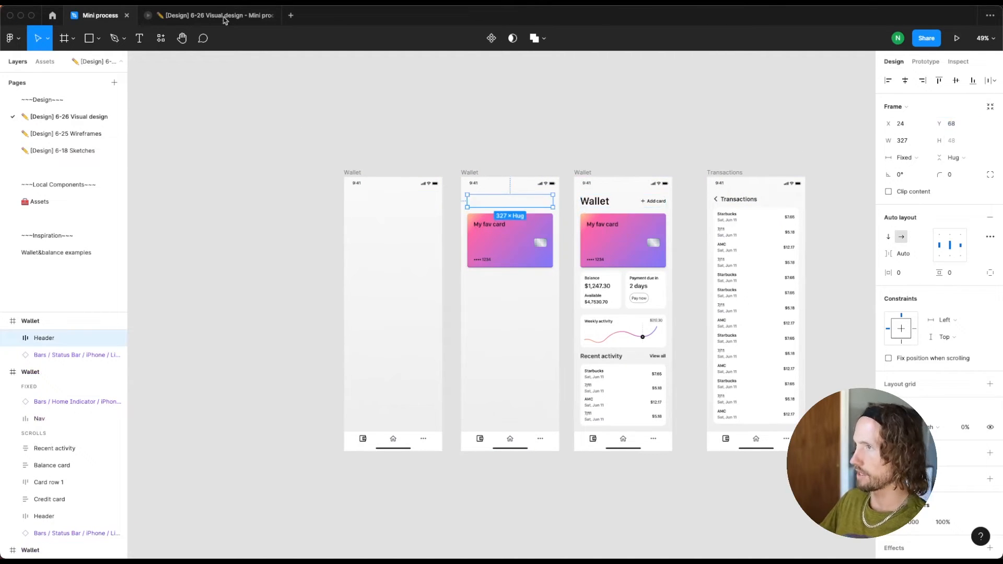
pyautogui.click(201, 19)
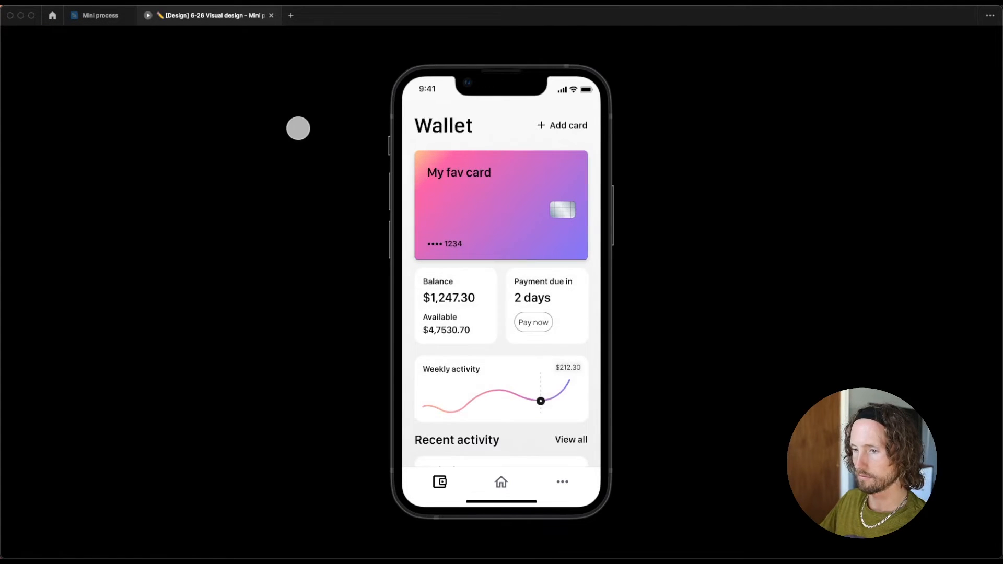
pyautogui.click(96, 14)
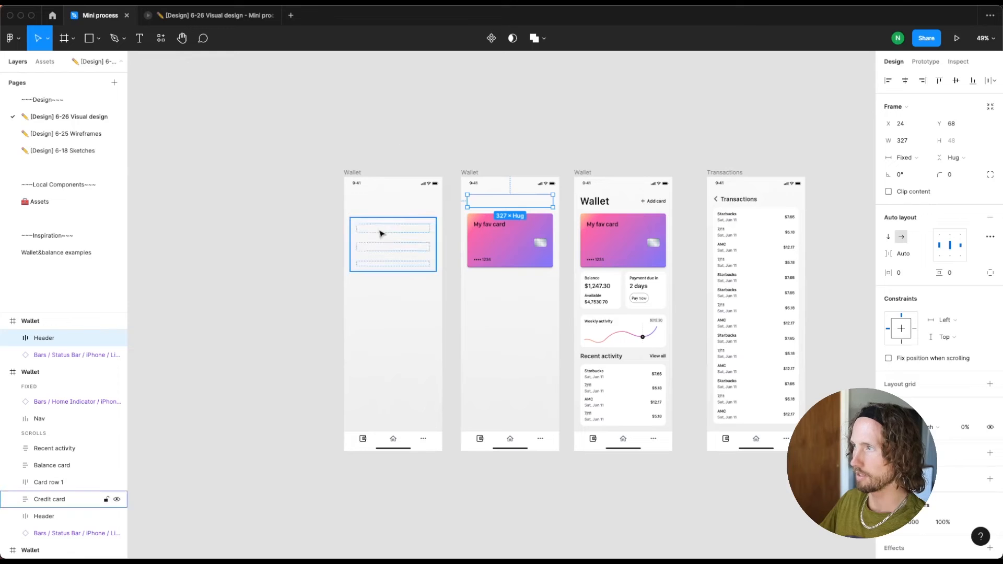
# Link the View all text in the full Wallet frame to the Transactions frame on tap, keeping the Slide in animation
pyautogui.click(559, 156)
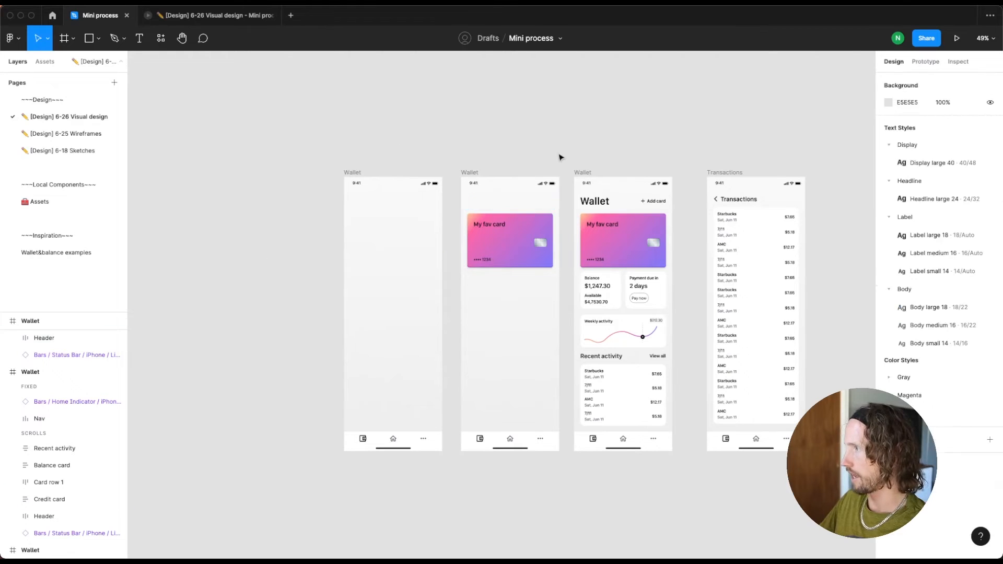
pyautogui.scroll(3, 565, 364)
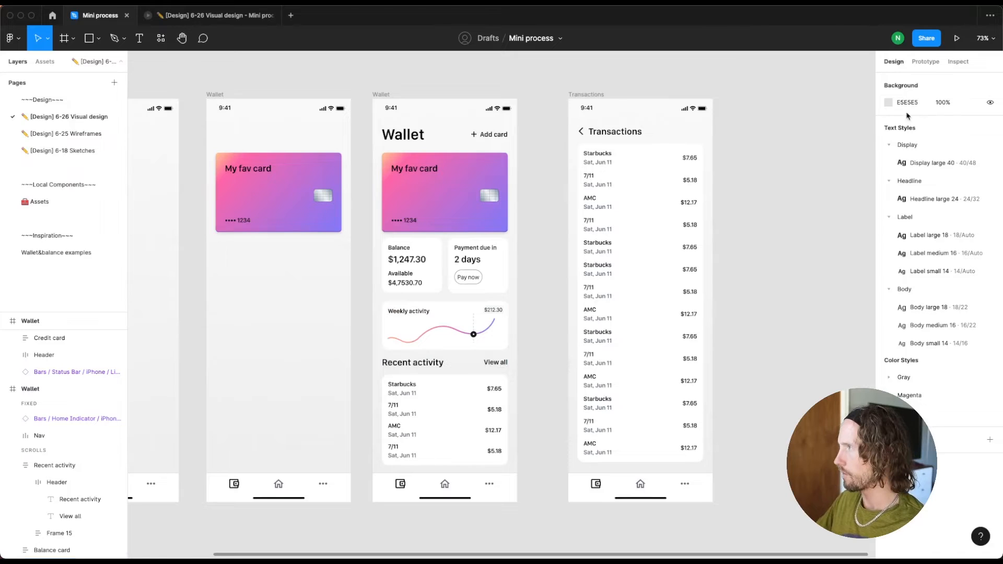
pyautogui.click(924, 61)
pyautogui.doubleClick(501, 365)
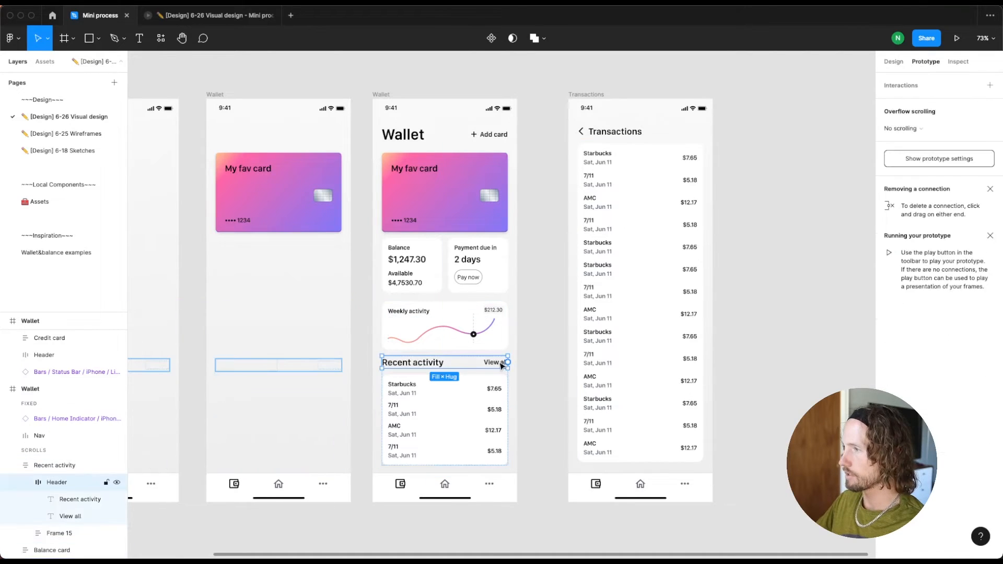
pyautogui.click(500, 365)
pyautogui.moveTo(508, 362); pyautogui.dragTo(581, 358)
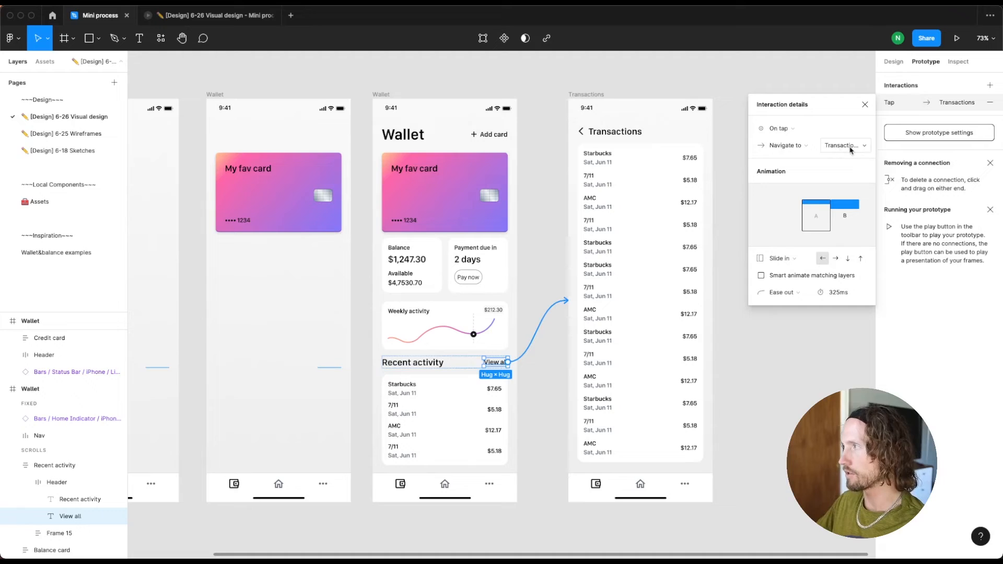
pyautogui.click(791, 264)
pyautogui.click(790, 263)
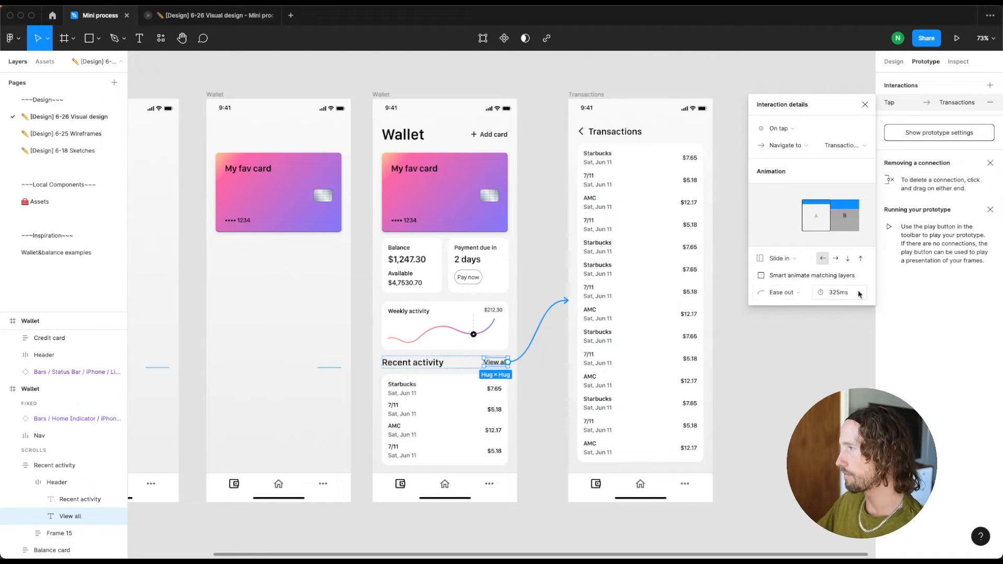
# Add an on-tap interaction to the Transactions header with its back arrow and set its action to Back
pyautogui.click(582, 137)
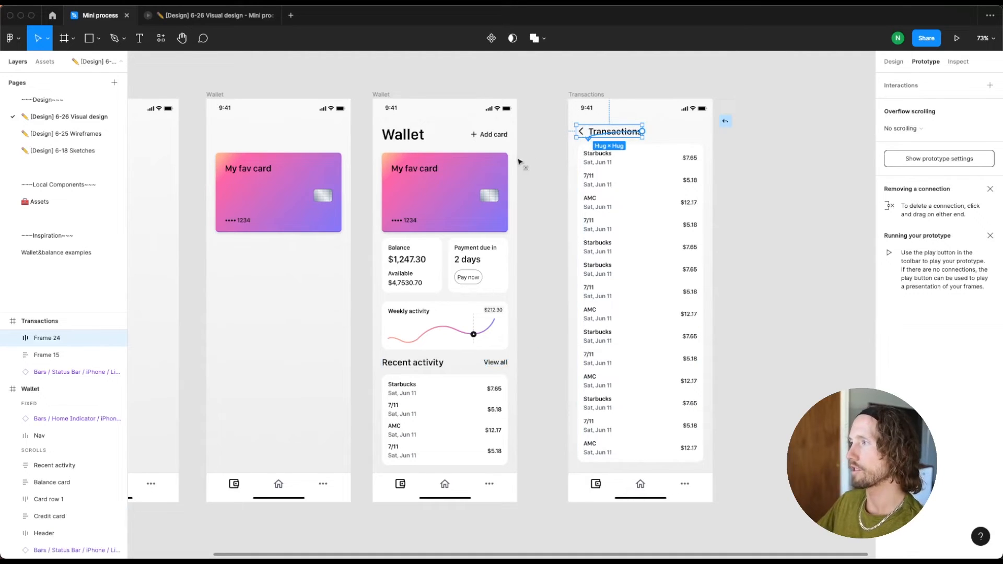
pyautogui.moveTo(520, 162); pyautogui.dragTo(498, 168)
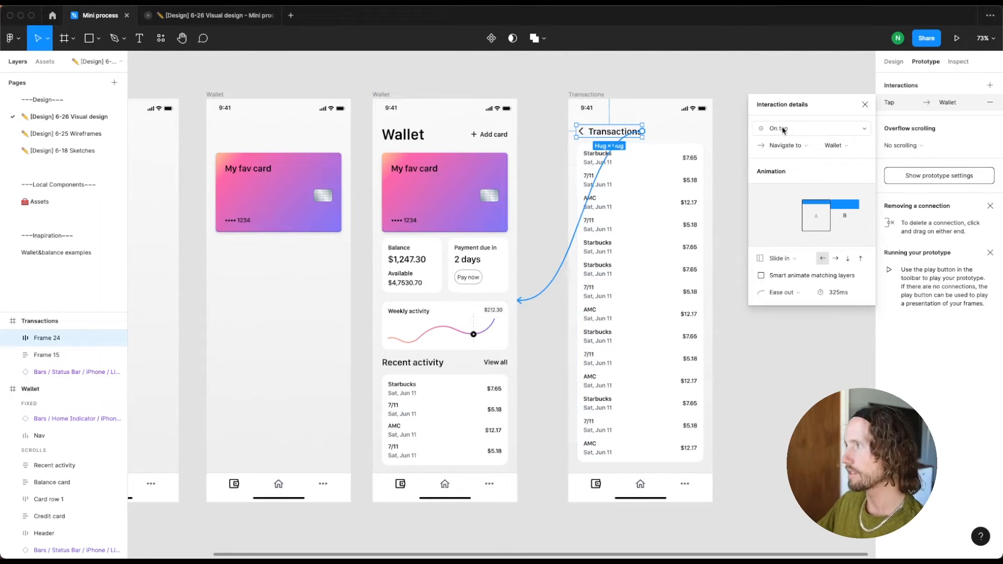
pyautogui.click(785, 147)
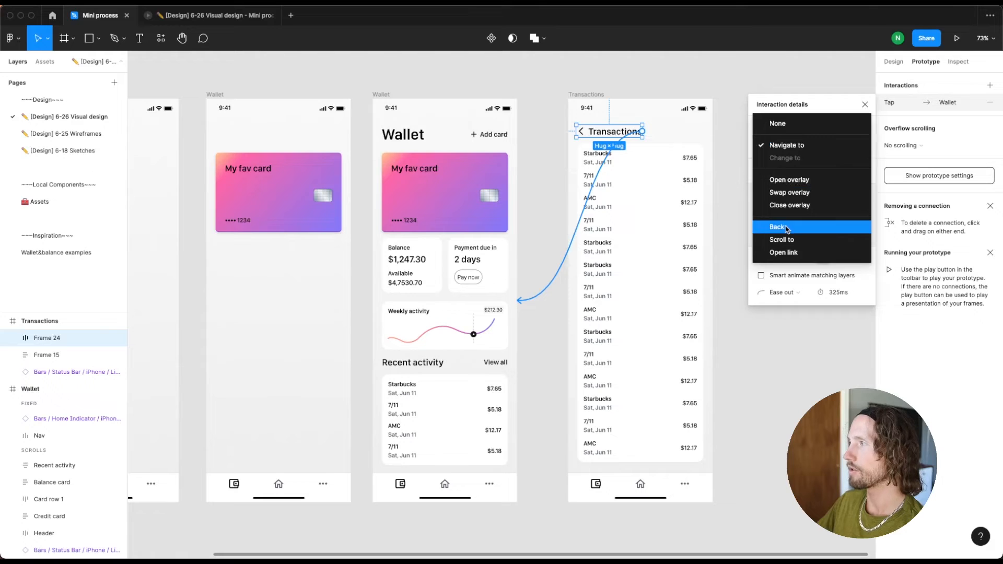
pyautogui.click(788, 229)
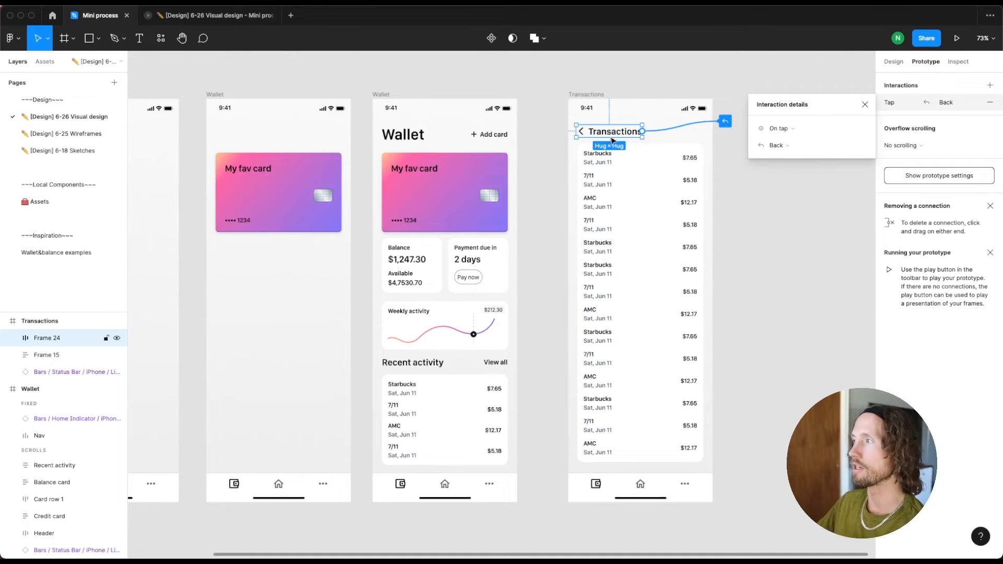
# Replay the prototype preview, test scrolling, View all and the Transactions back link, and return to the design file
pyautogui.click(197, 20)
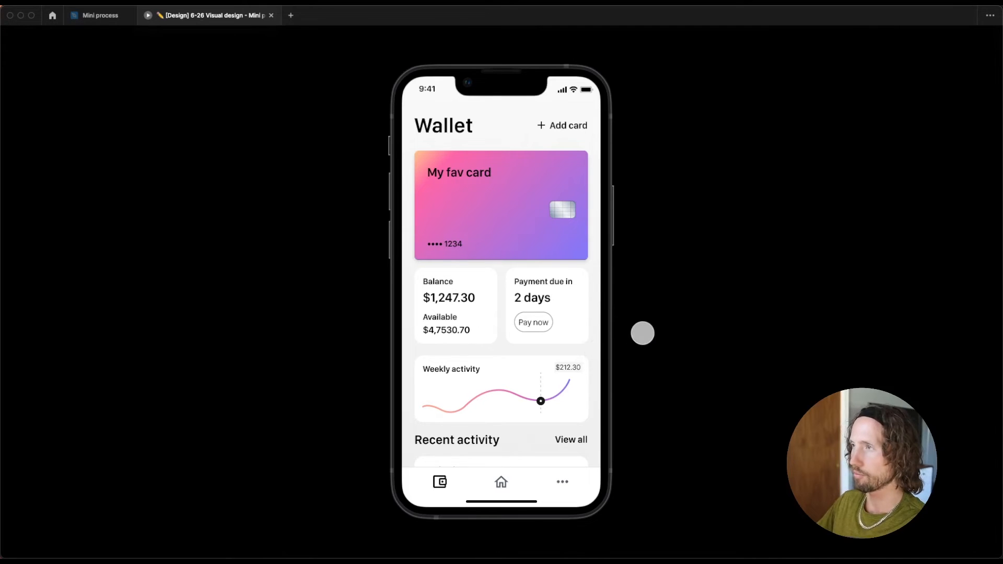
pyautogui.press('r')
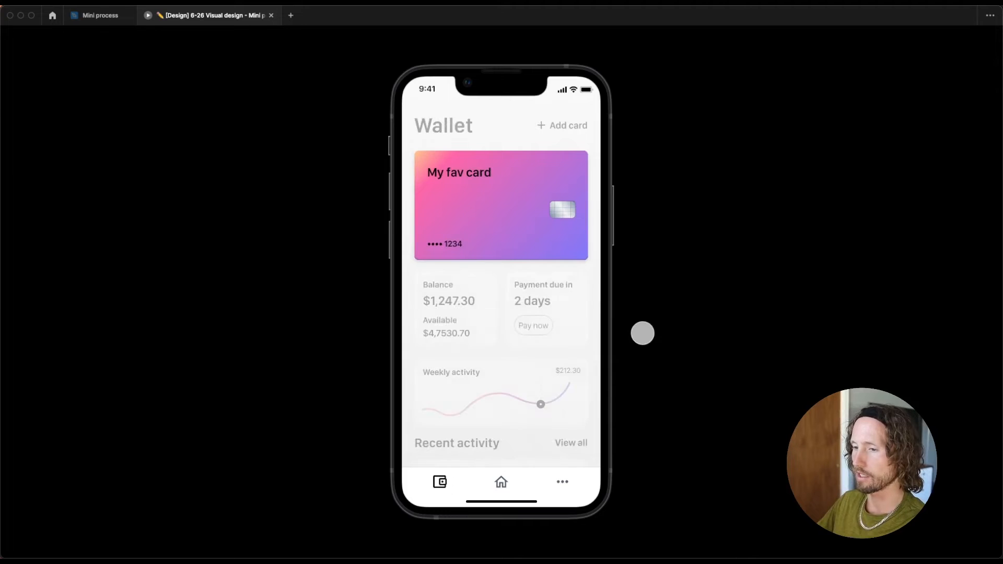
pyautogui.scroll(-5, 522, 337)
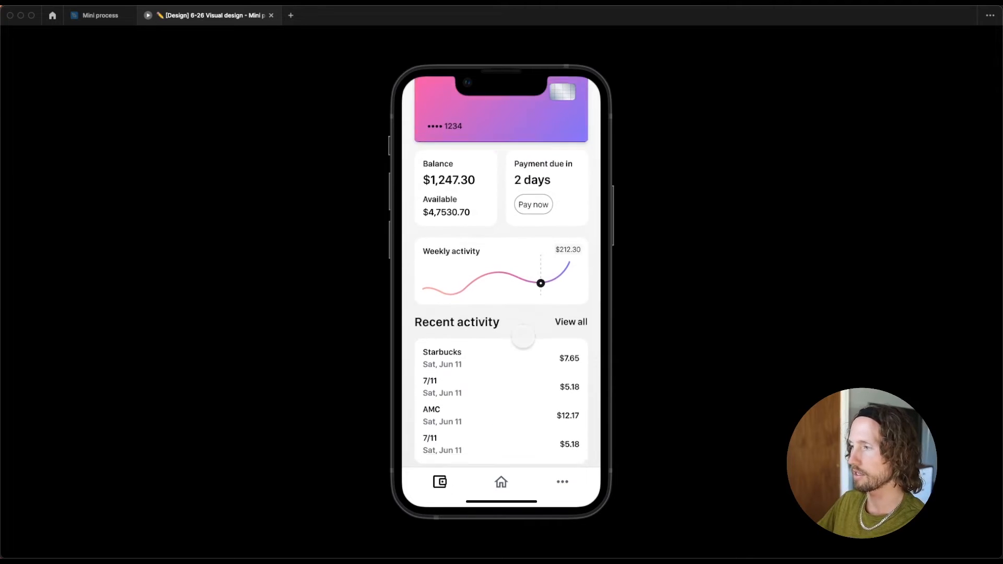
pyautogui.scroll(2, 522, 336)
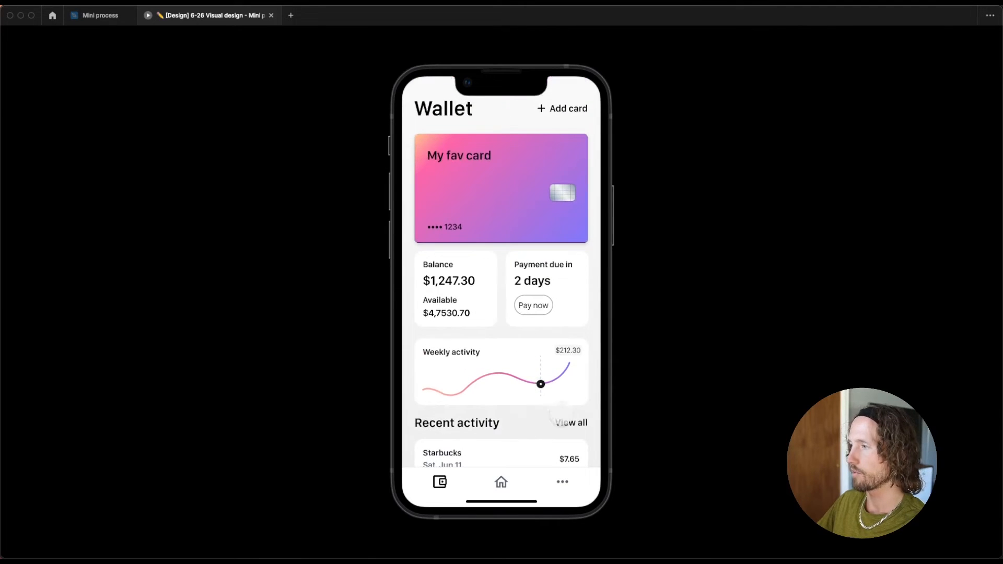
pyautogui.click(567, 422)
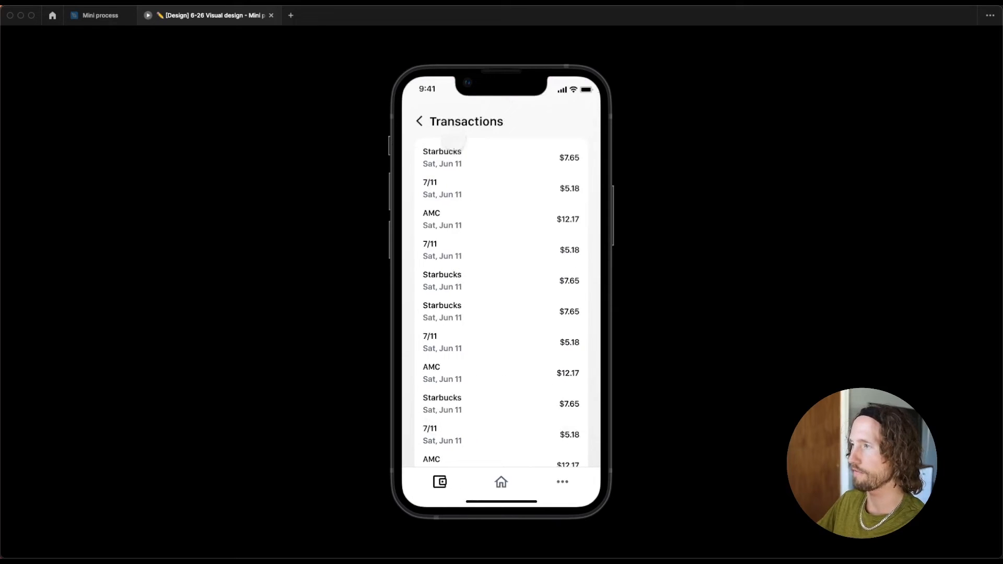
pyautogui.scroll(-5, 455, 165)
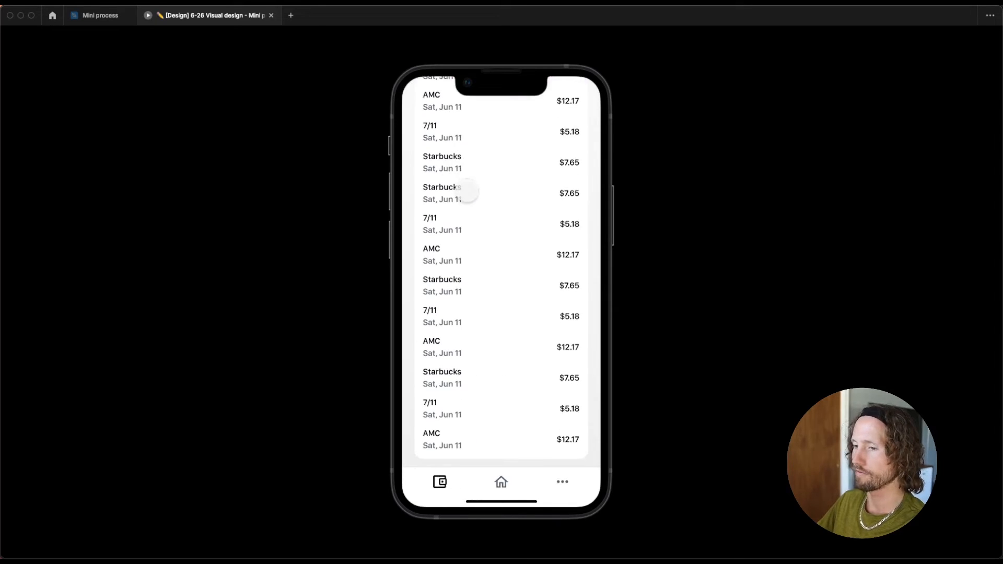
pyautogui.scroll(5, 464, 188)
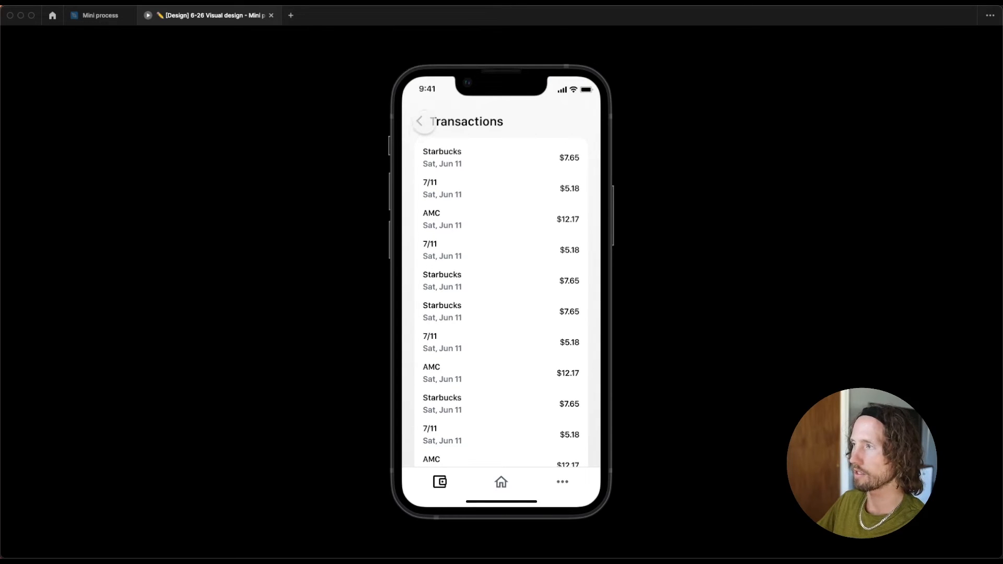
pyautogui.click(420, 121)
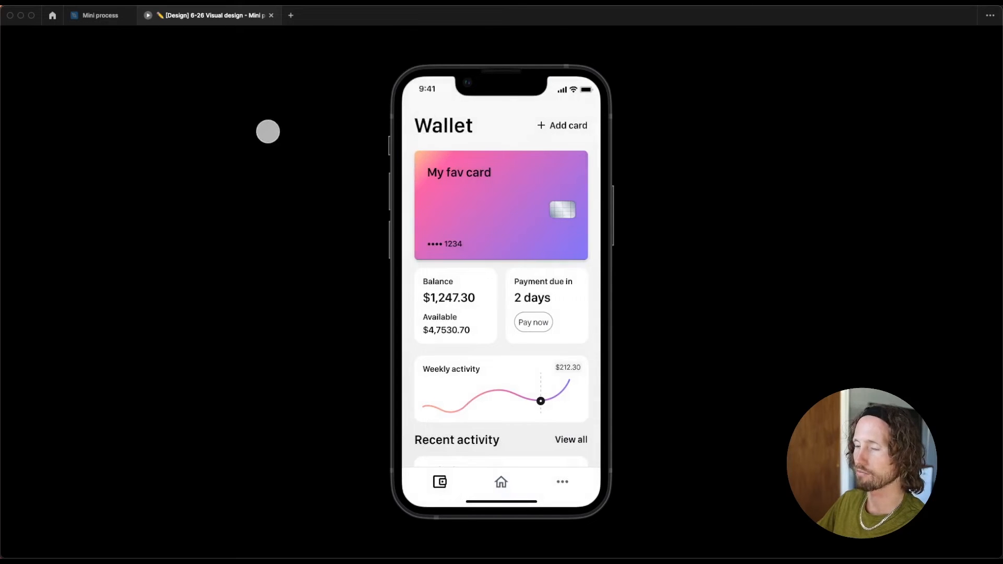
pyautogui.click(99, 15)
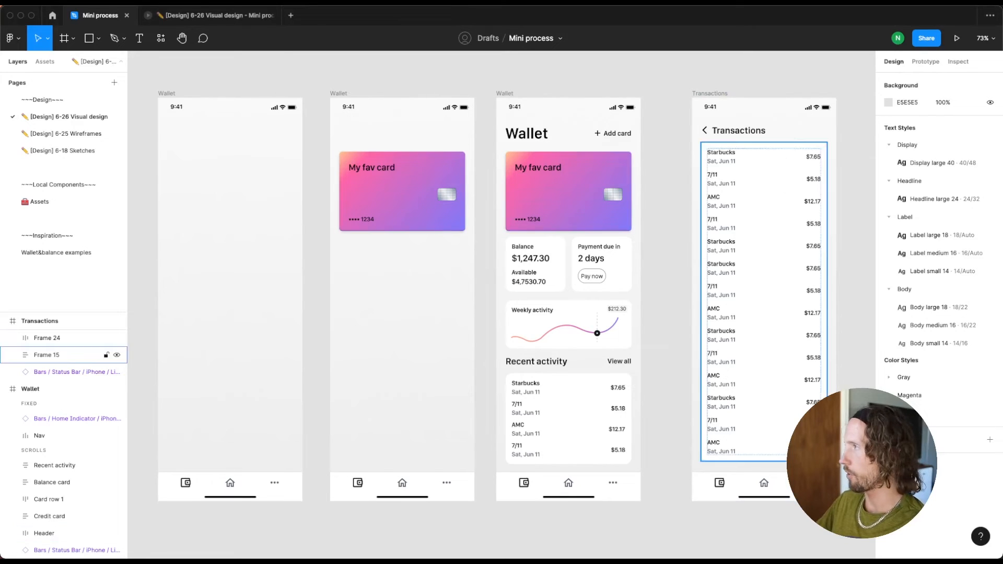
# Review the prototype connections on the 7-2 Wallet page, and examine the screens on the 6-26 Visual design page
pyautogui.scroll(-3, 575, 150)
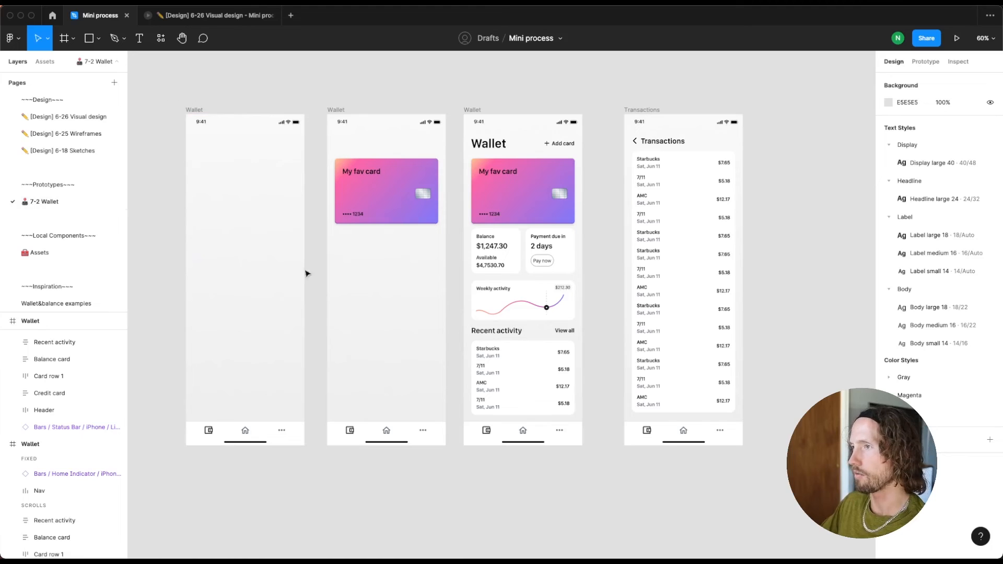
pyautogui.click(915, 62)
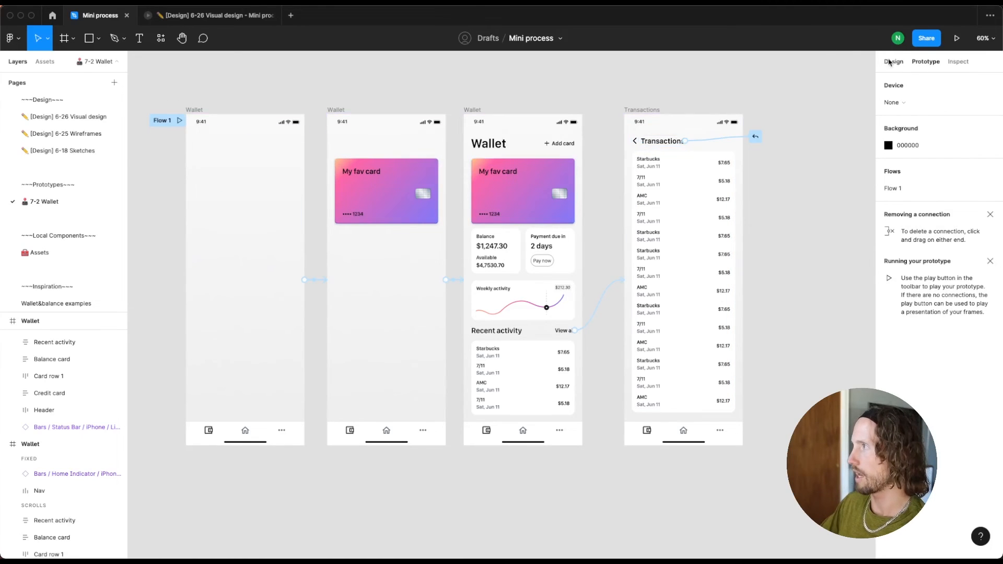
pyautogui.click(893, 62)
pyautogui.click(57, 117)
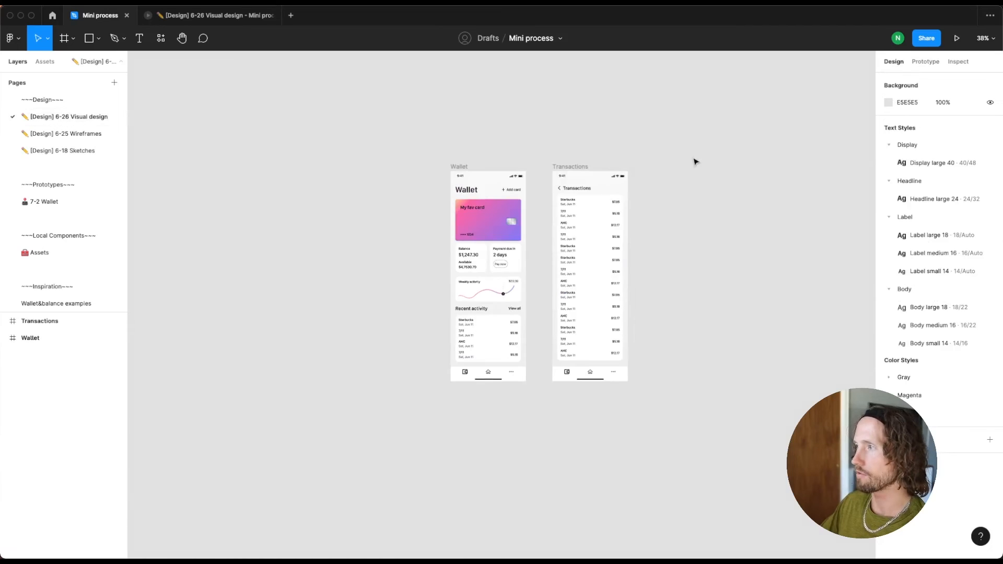
pyautogui.scroll(3, 694, 161)
pyautogui.scroll(-1, 646, 166)
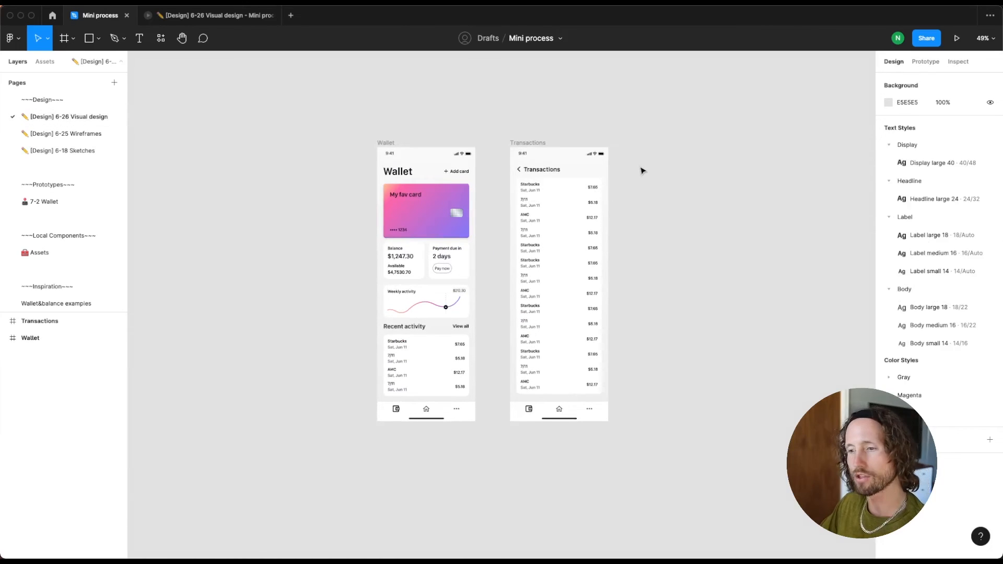